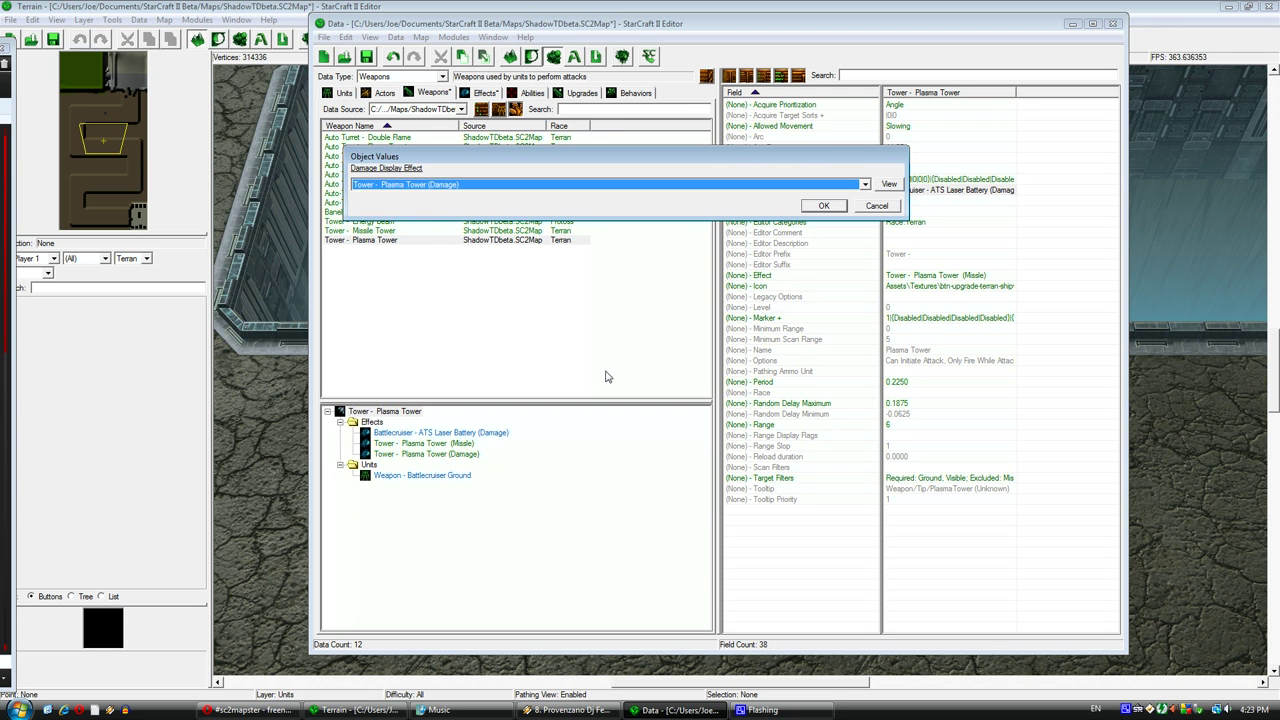
Confirm Tower - Plasma Tower (Damage) as the weapon's damage display effect and remove the Ground requirement from its target filters.
click(823, 206)
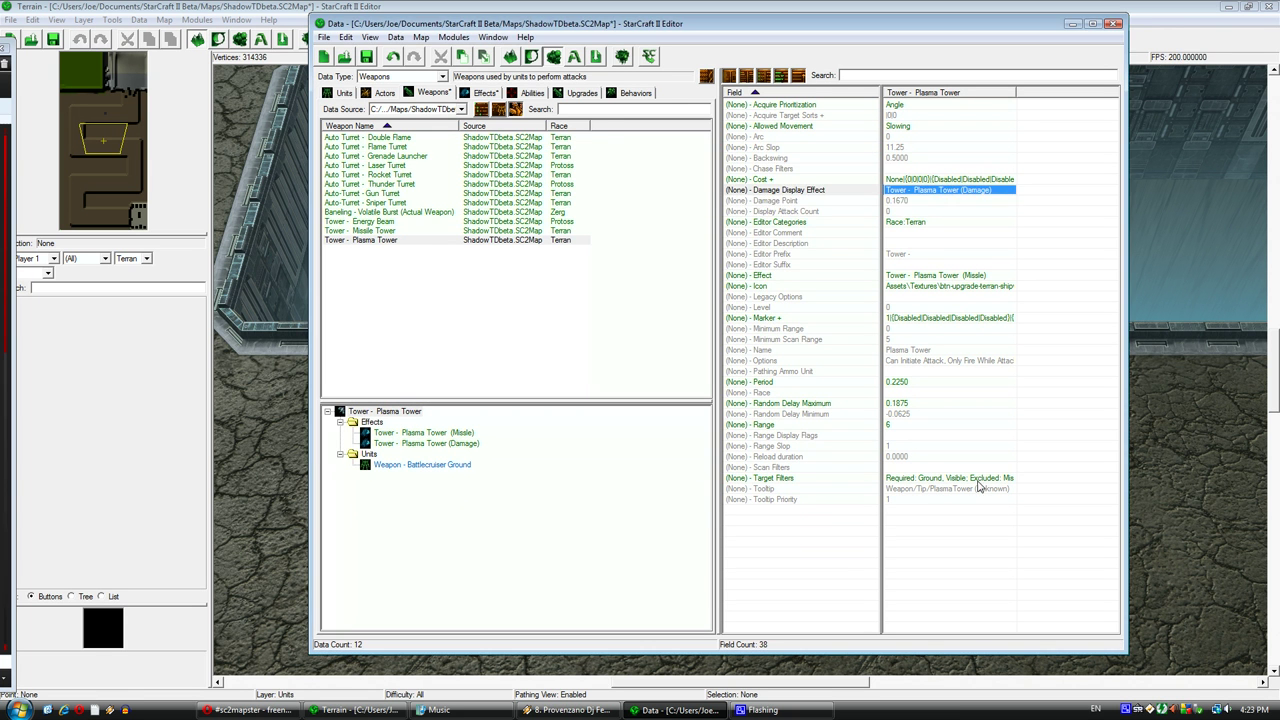
double_click(979, 479)
scroll(450, 262, down, 3)
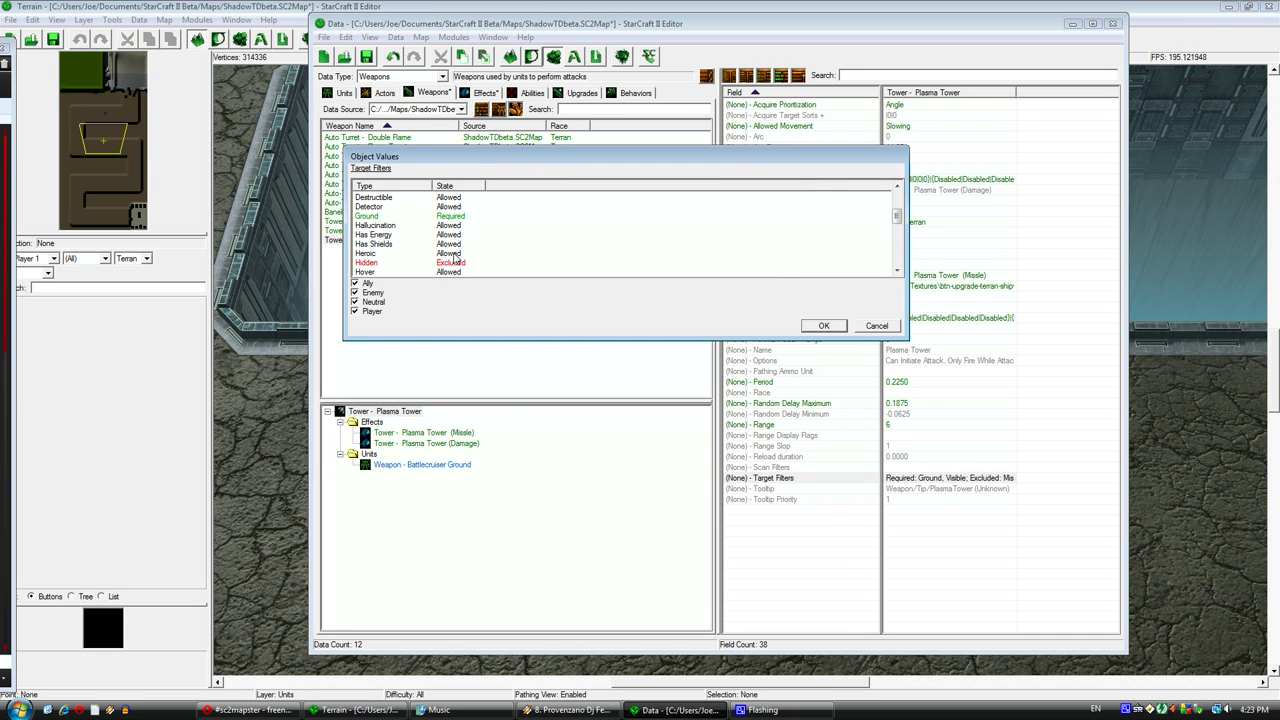
right_click(463, 217)
click(492, 228)
scroll(458, 254, up, 3)
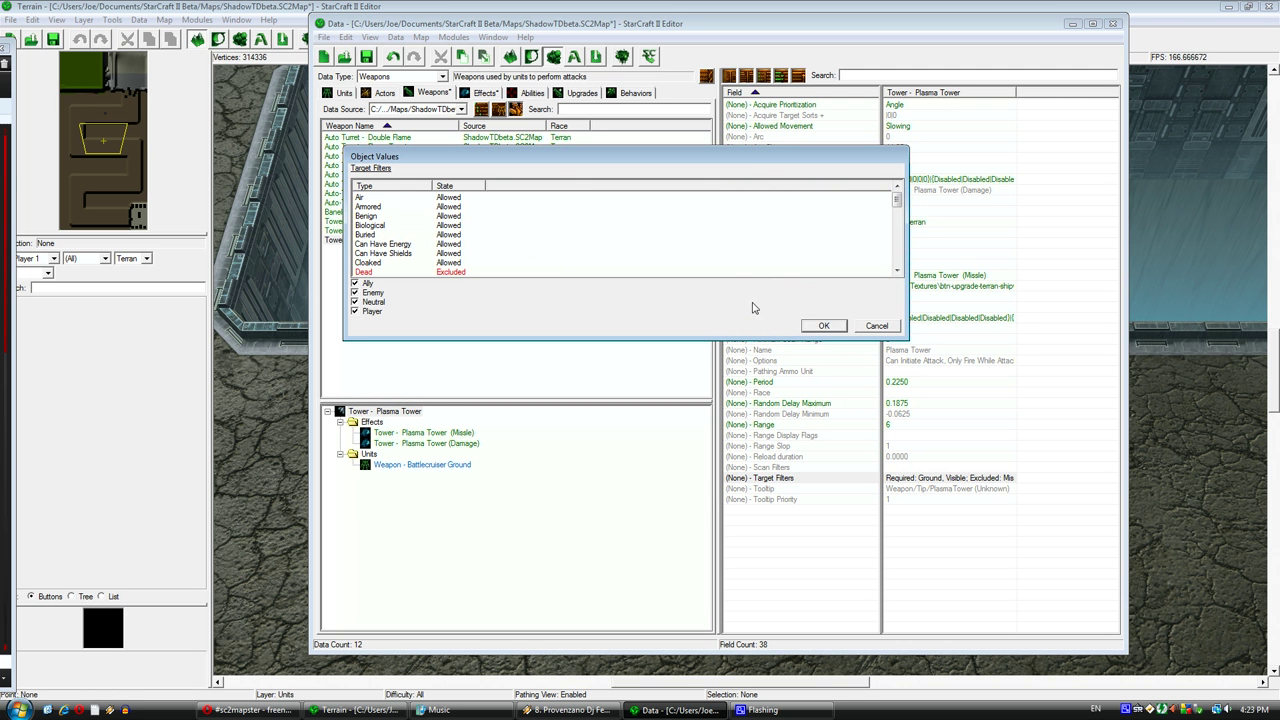
click(823, 327)
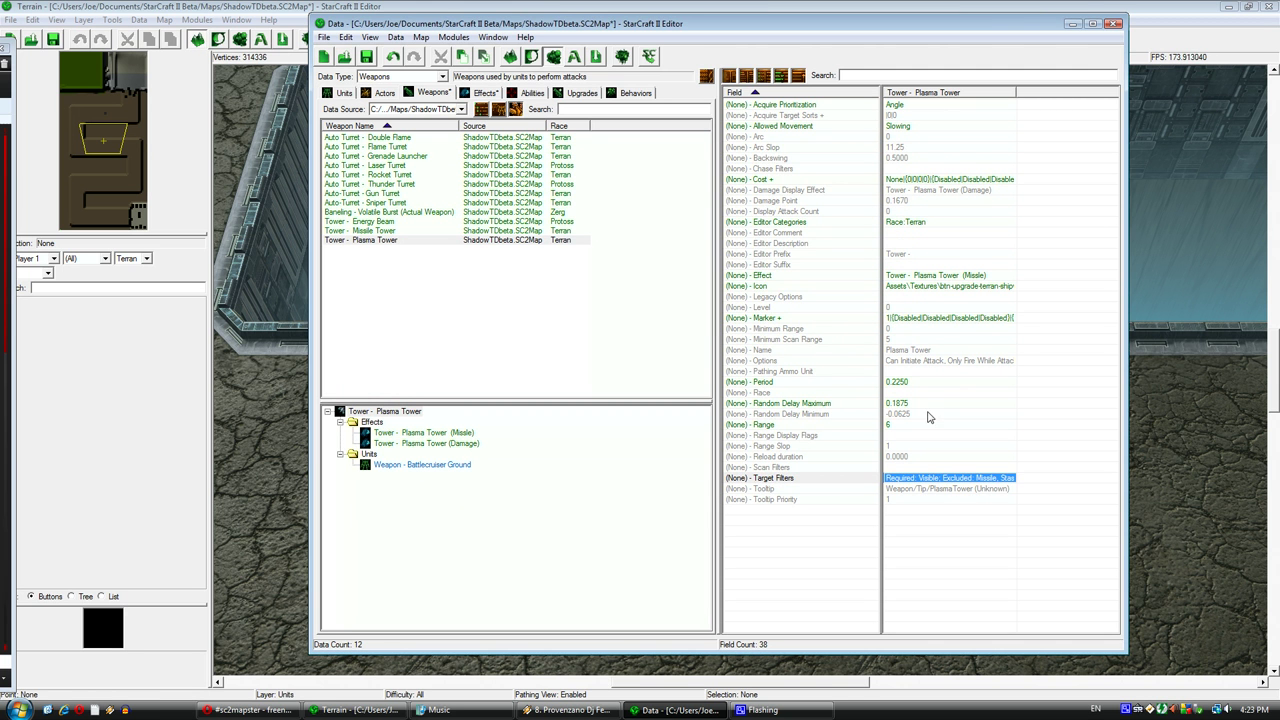
Set the Plasma Tower weapon's range to 8.
click(908, 428)
double_click(914, 430)
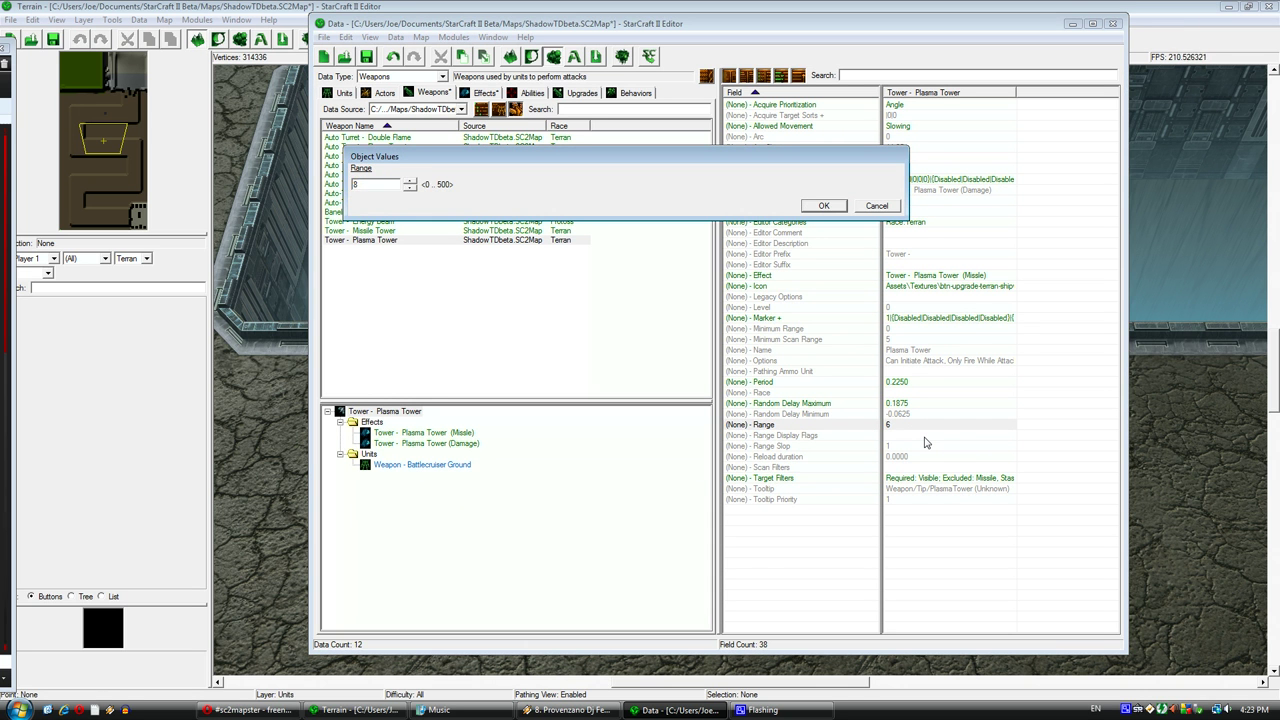
text(8)
key(Return)
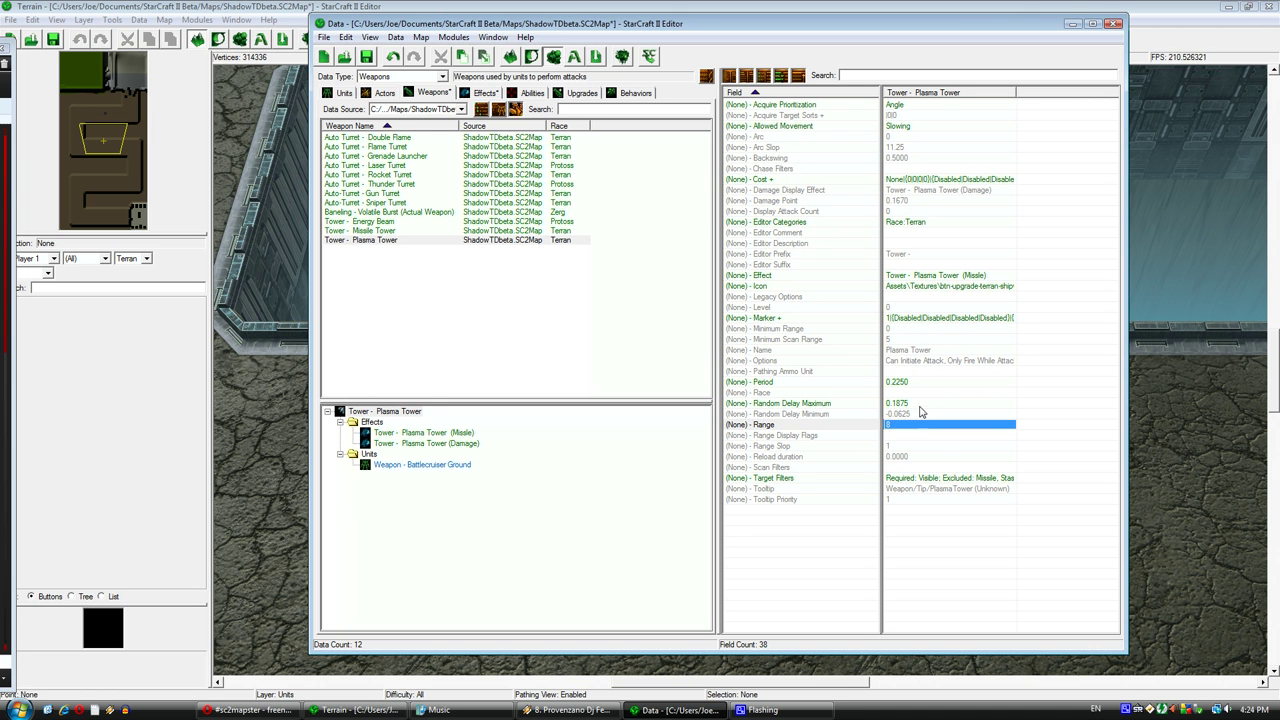
Set both the random delay maximum and the random delay minimum of the Plasma Tower weapon to 0.
click(922, 404)
double_click(922, 404)
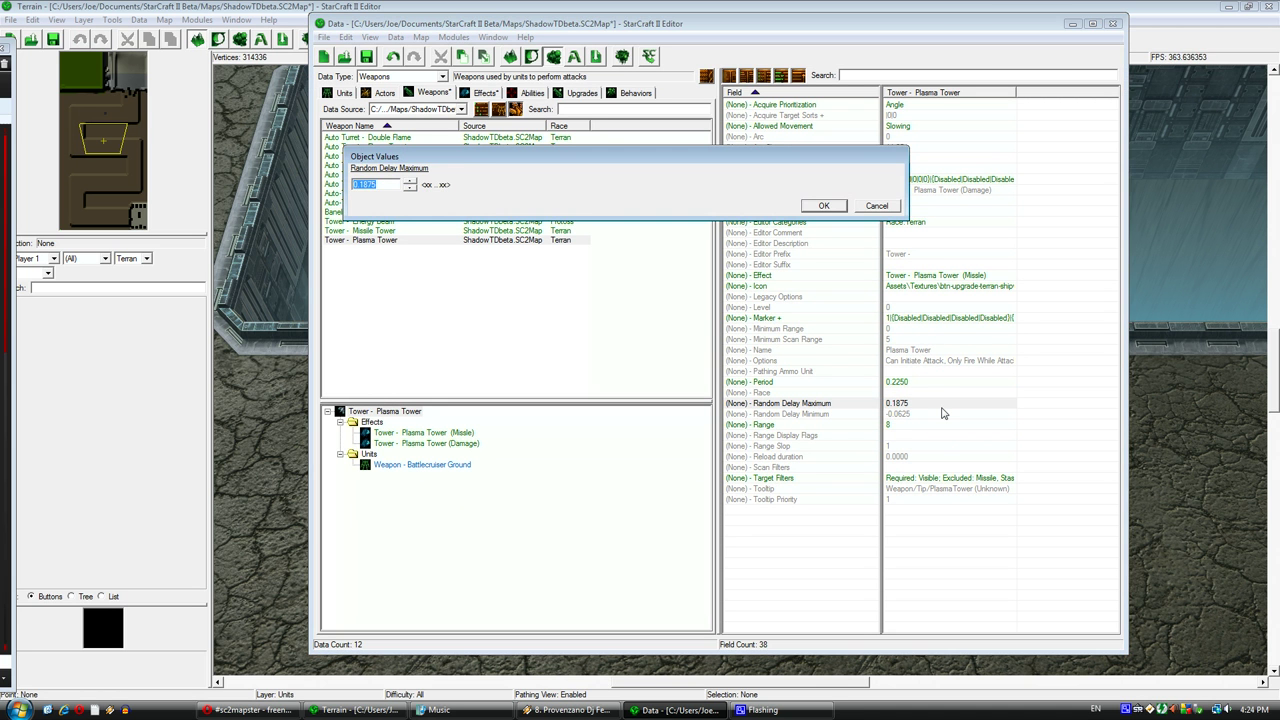
text(0)
key(Return)
click(943, 413)
double_click(943, 413)
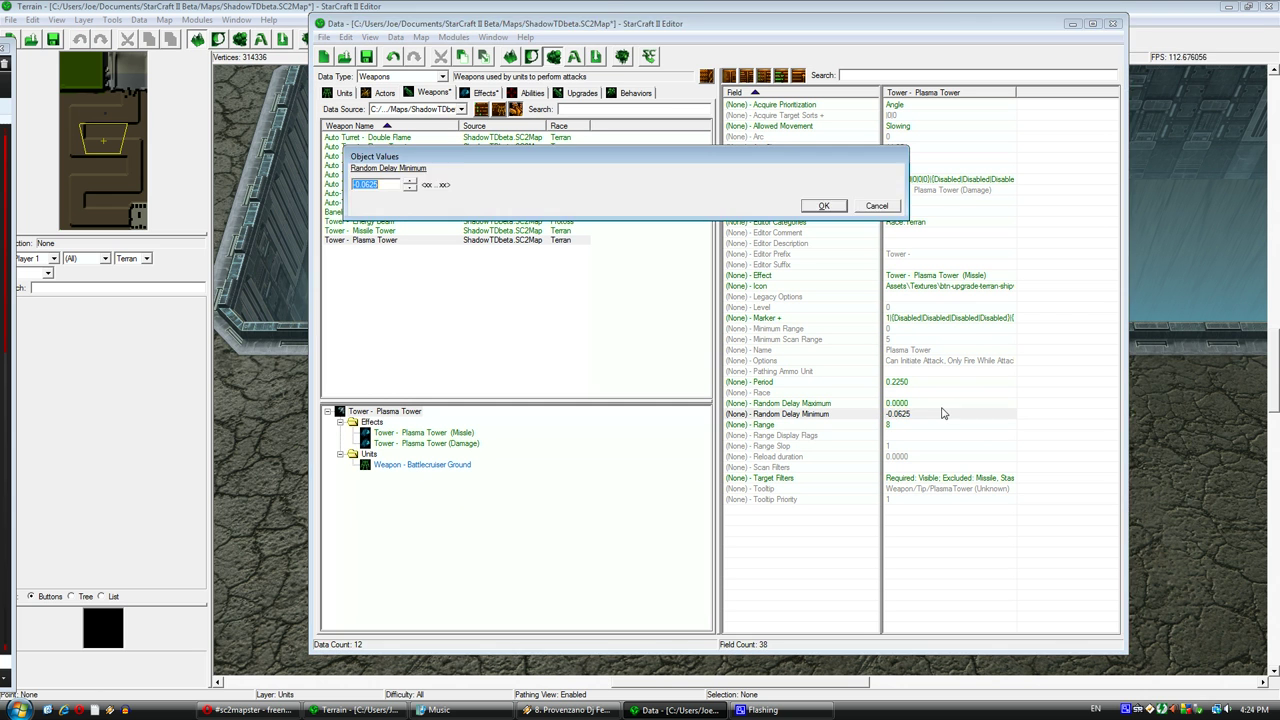
text(0)
key(Return)
click(974, 256)
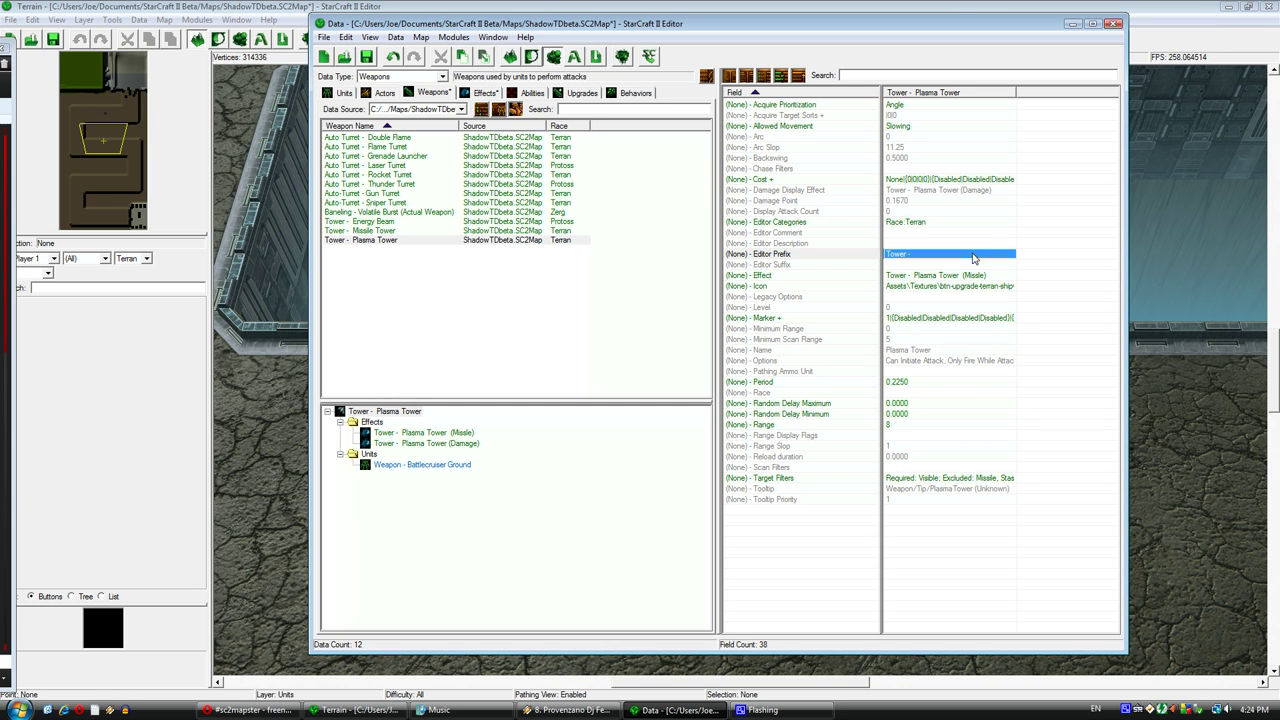
click(920, 169)
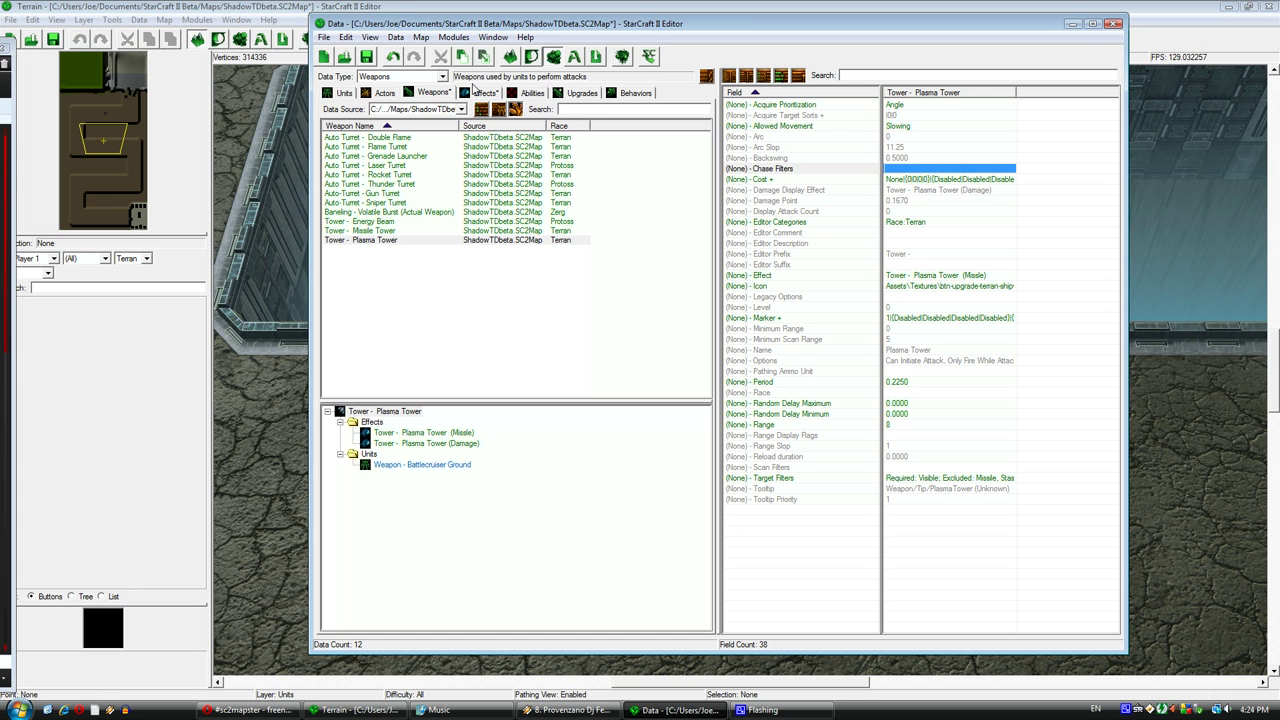
Save the map, switch to the actor data and list the actors from all data sources.
click(368, 60)
click(383, 93)
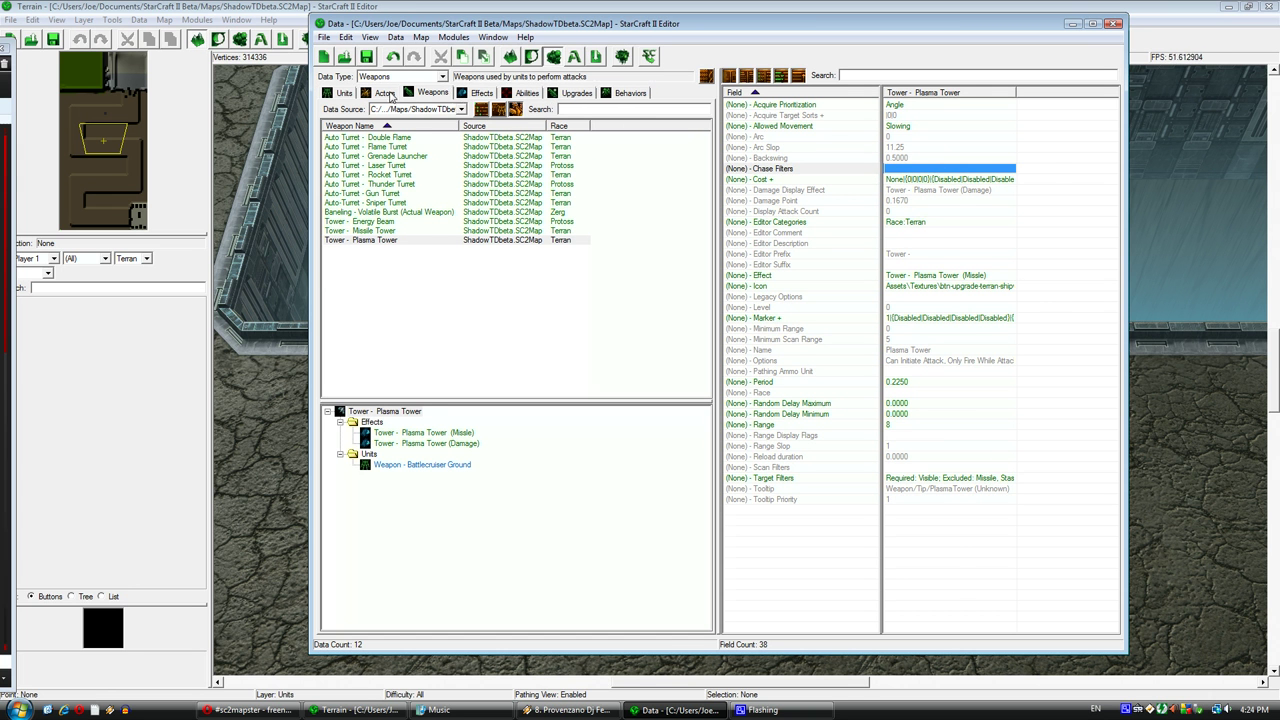
click(492, 204)
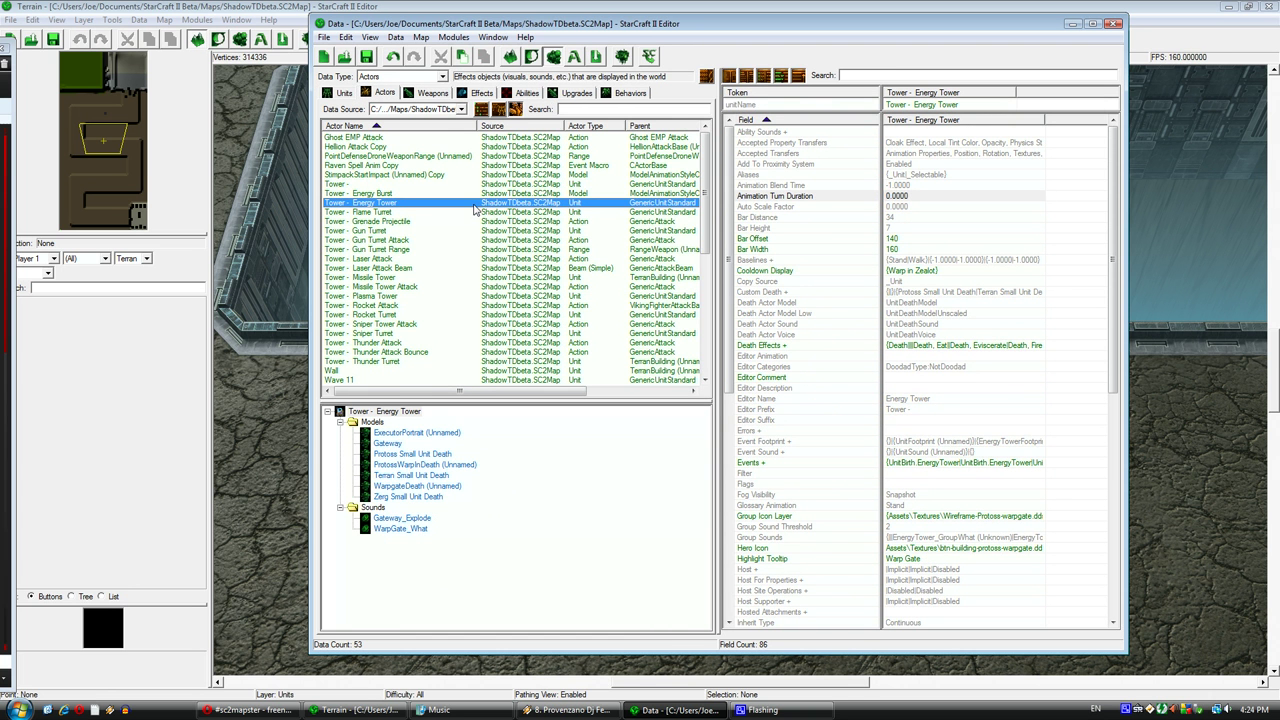
click(473, 195)
click(480, 167)
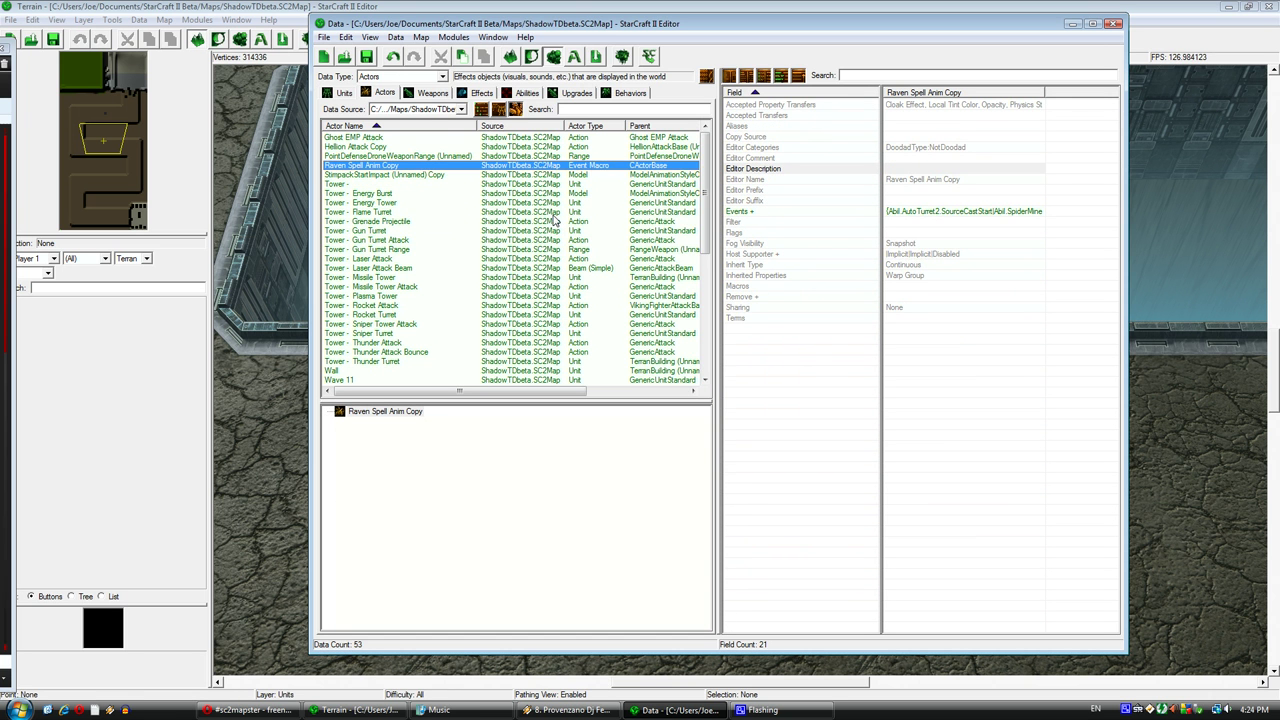
click(420, 109)
click(412, 144)
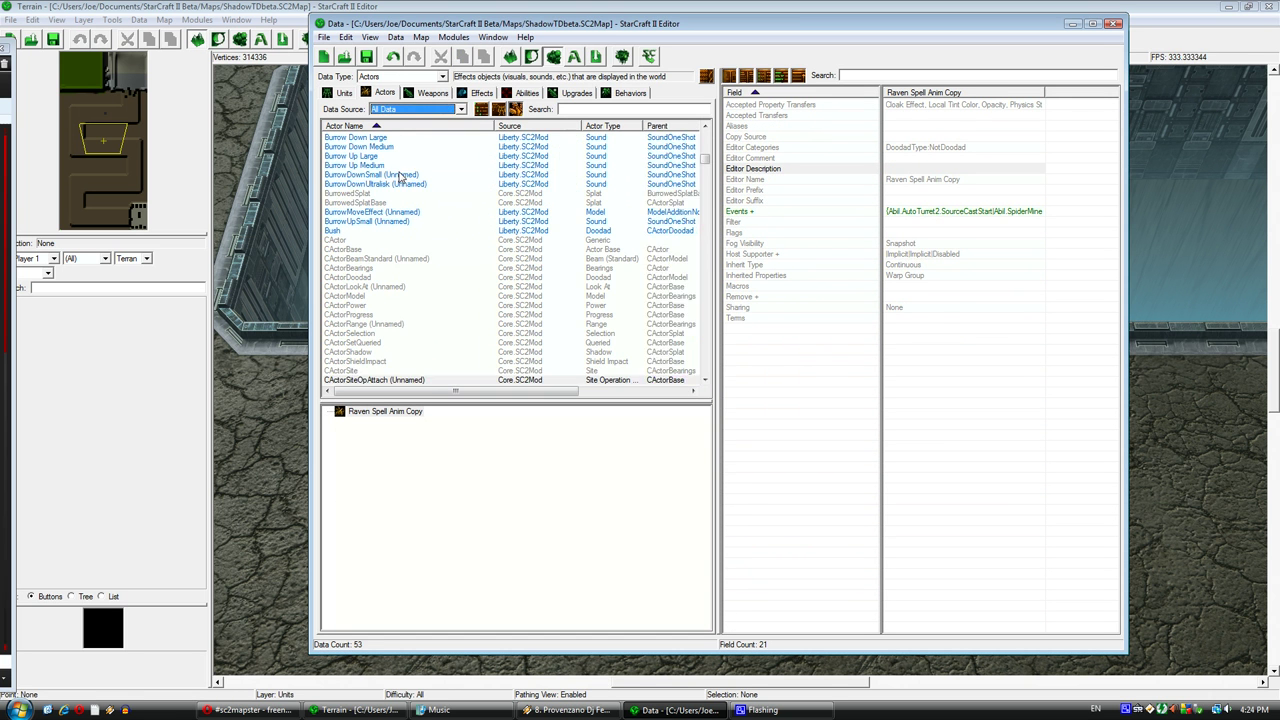
Duplicate the Battlecruiser Ground Attack actor, keeping its model and sounds linked instead of duplicated.
click(398, 166)
click(399, 174)
scroll(428, 220, down, 5)
scroll(463, 265, up, 15)
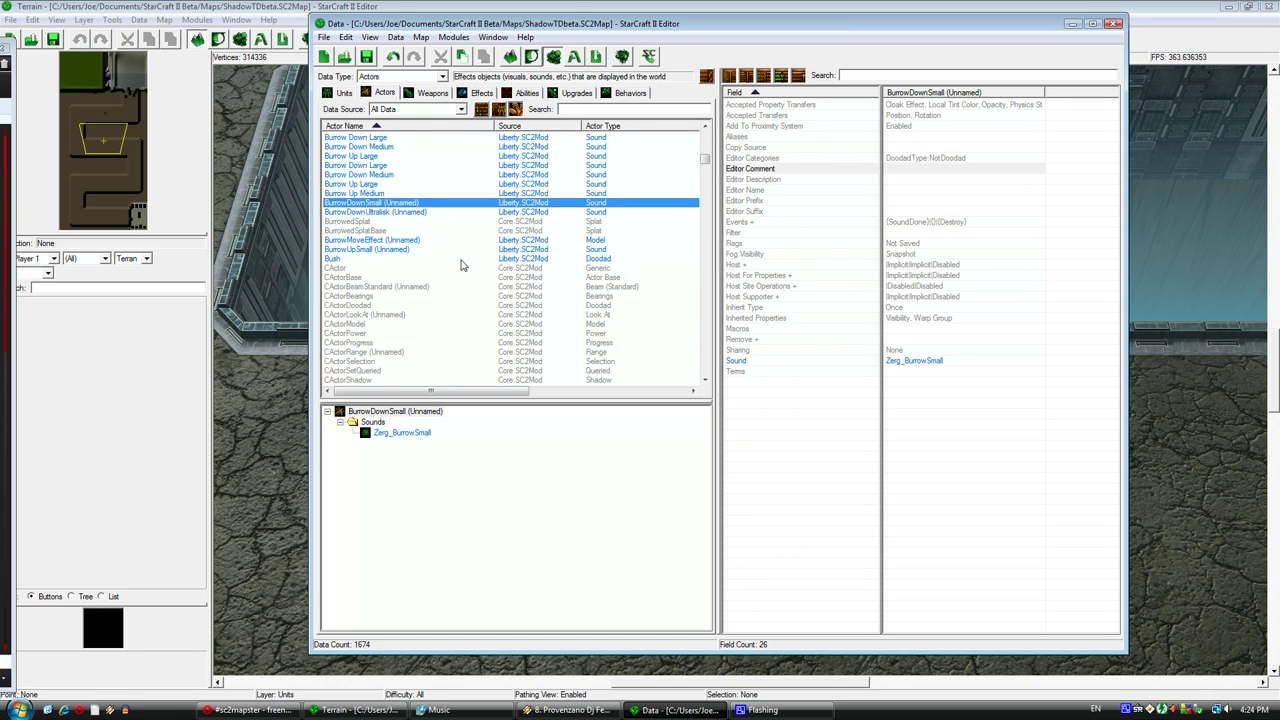
scroll(462, 264, up, 10)
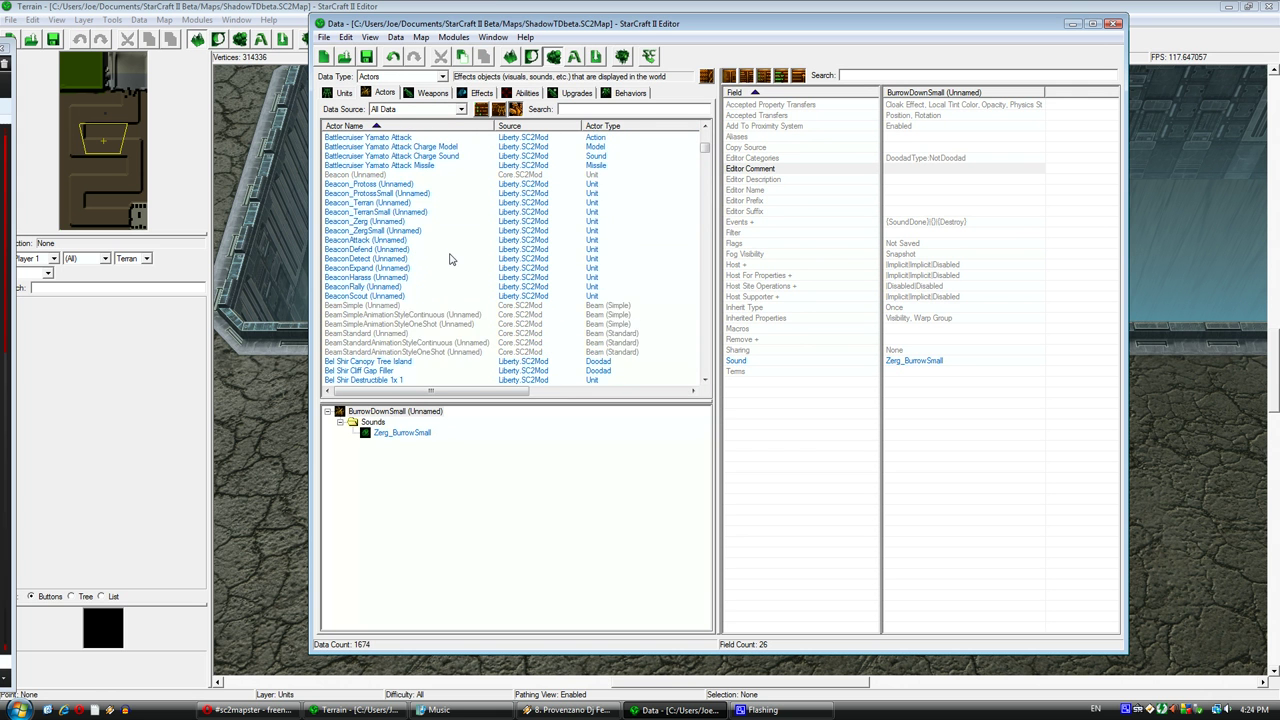
scroll(462, 262, down, 1)
click(396, 269)
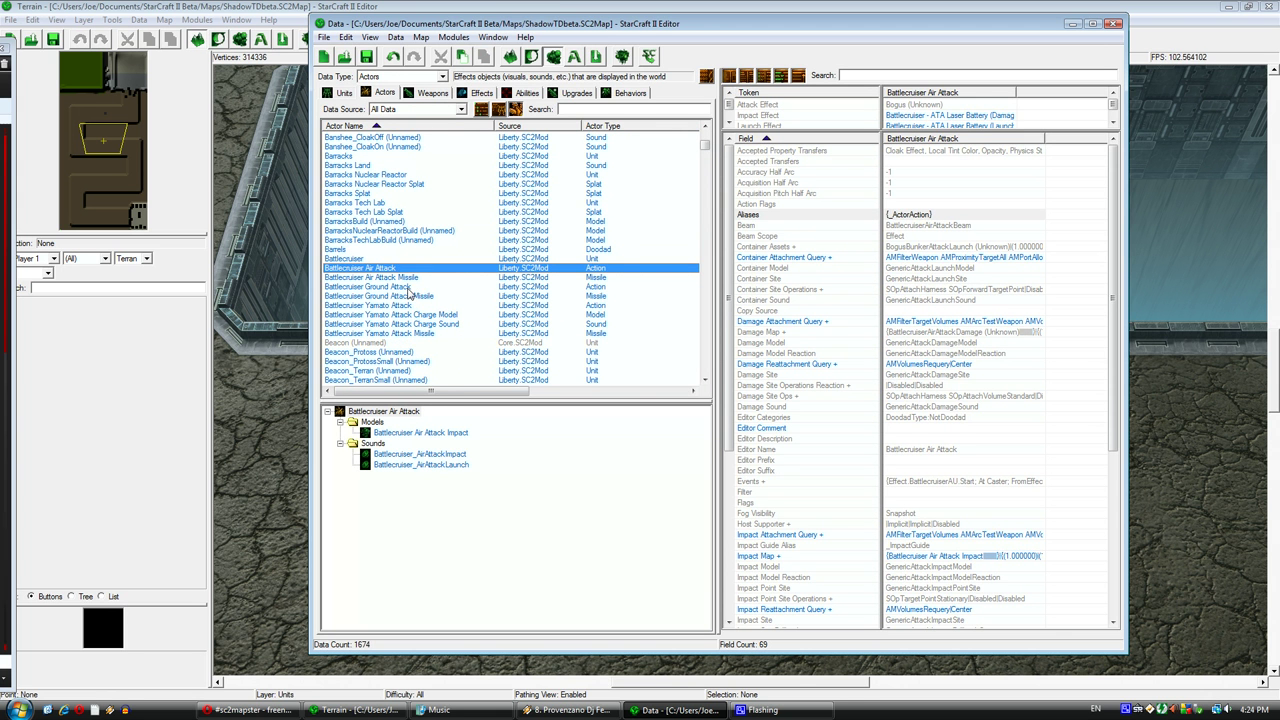
click(408, 287)
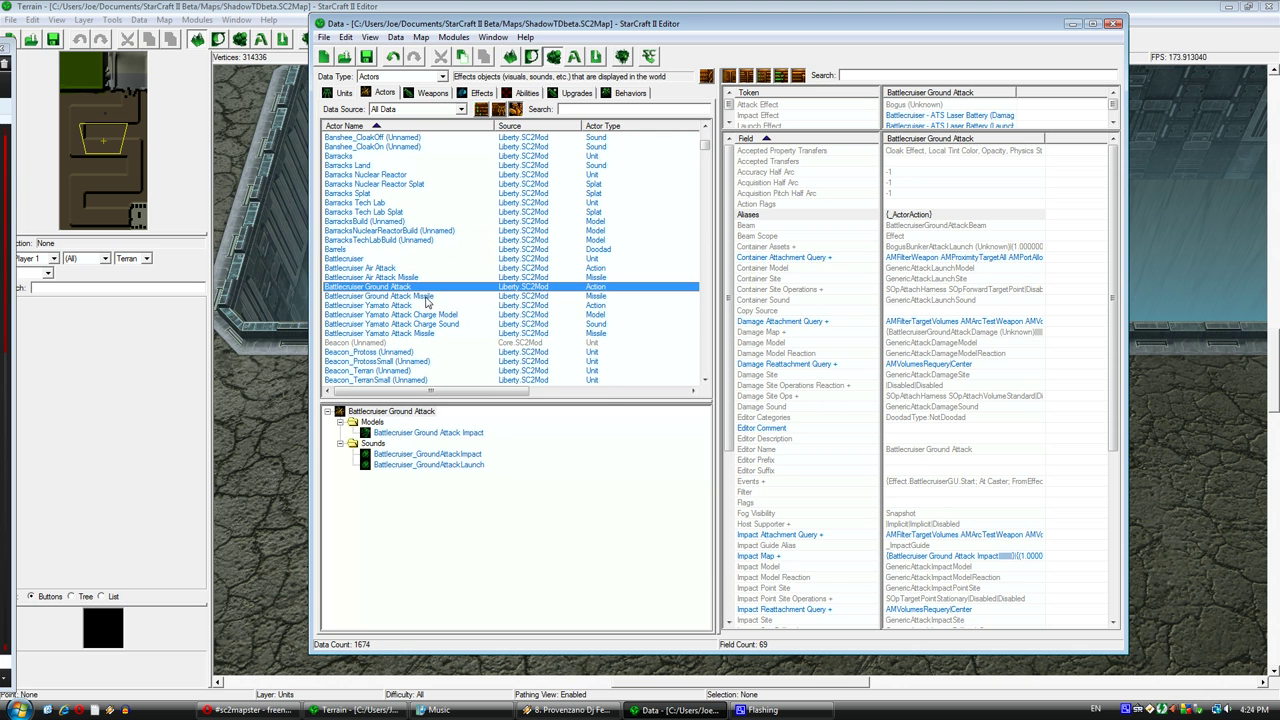
right_click(428, 290)
click(515, 324)
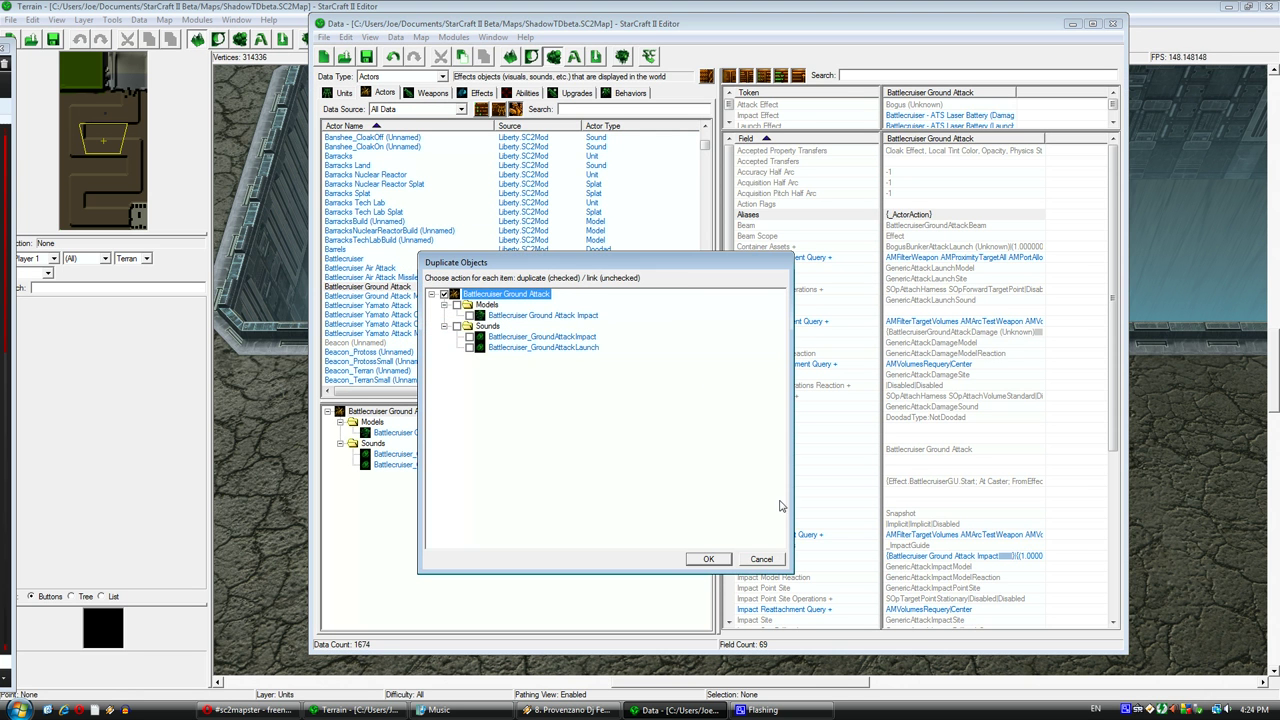
click(706, 557)
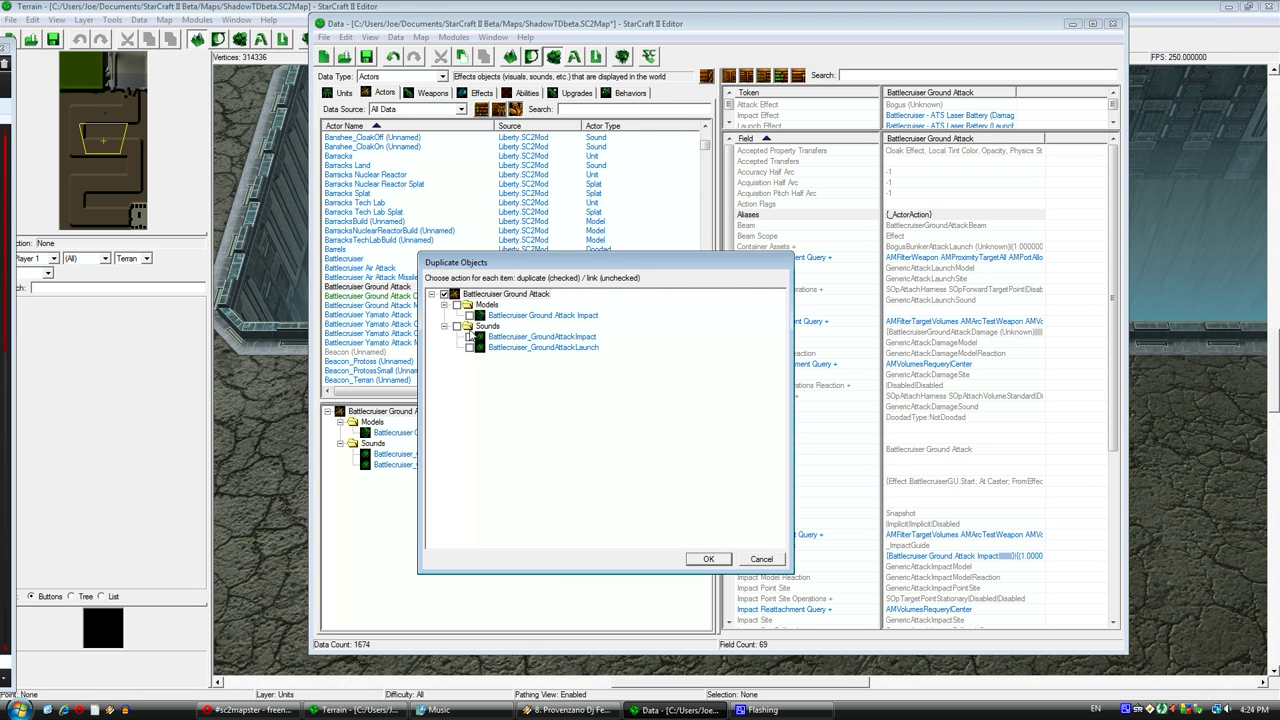
Set the editor prefix of the Battlecruiser Ground Attack Copy actor to "Tower -".
double_click(440, 300)
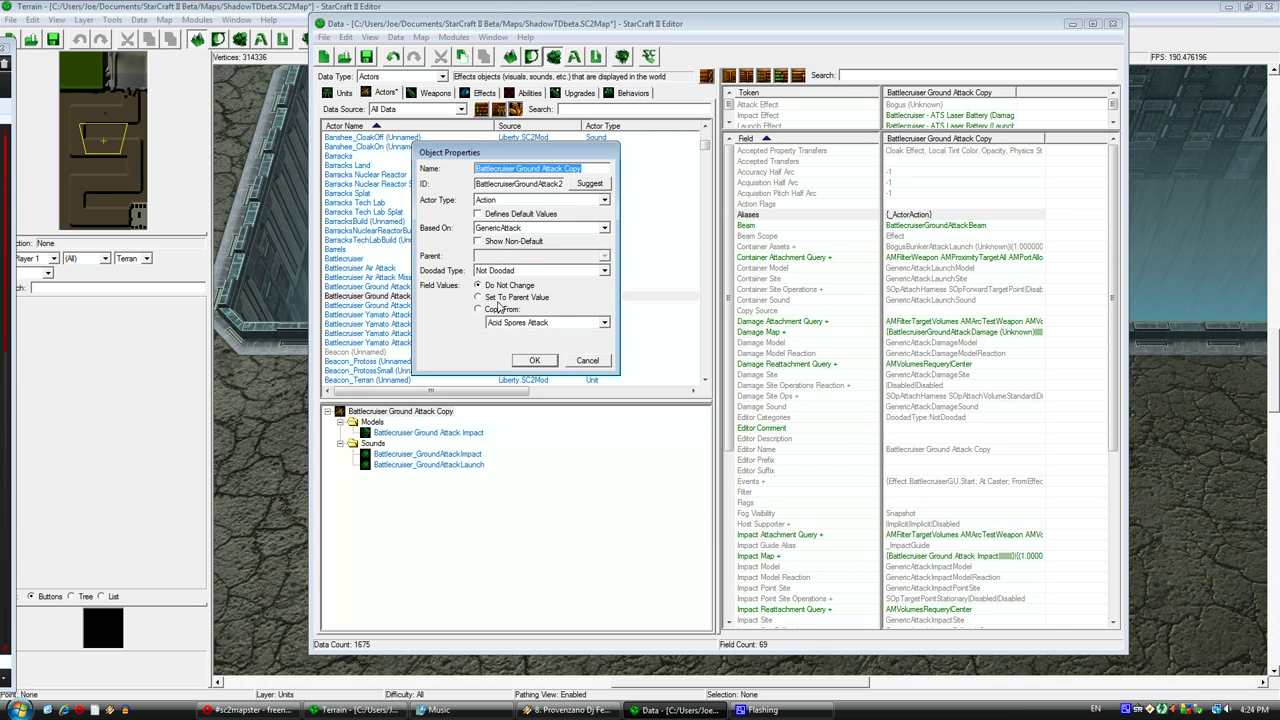
click(579, 363)
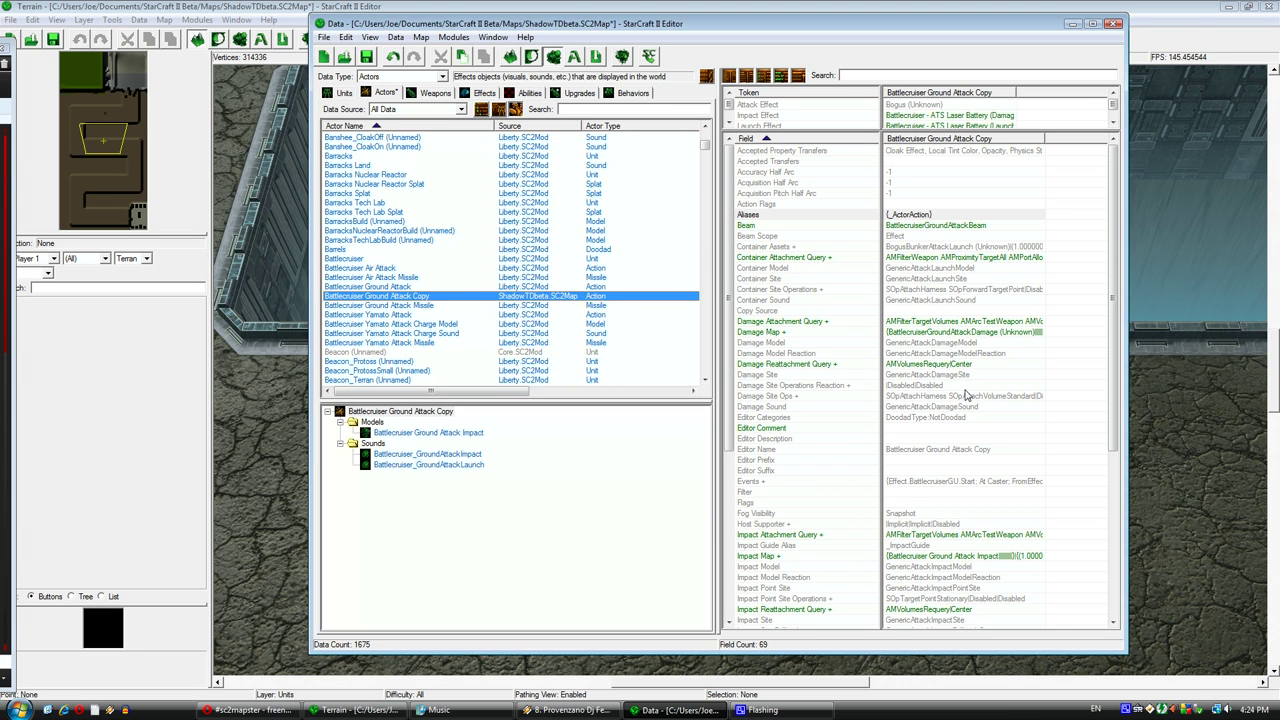
double_click(943, 461)
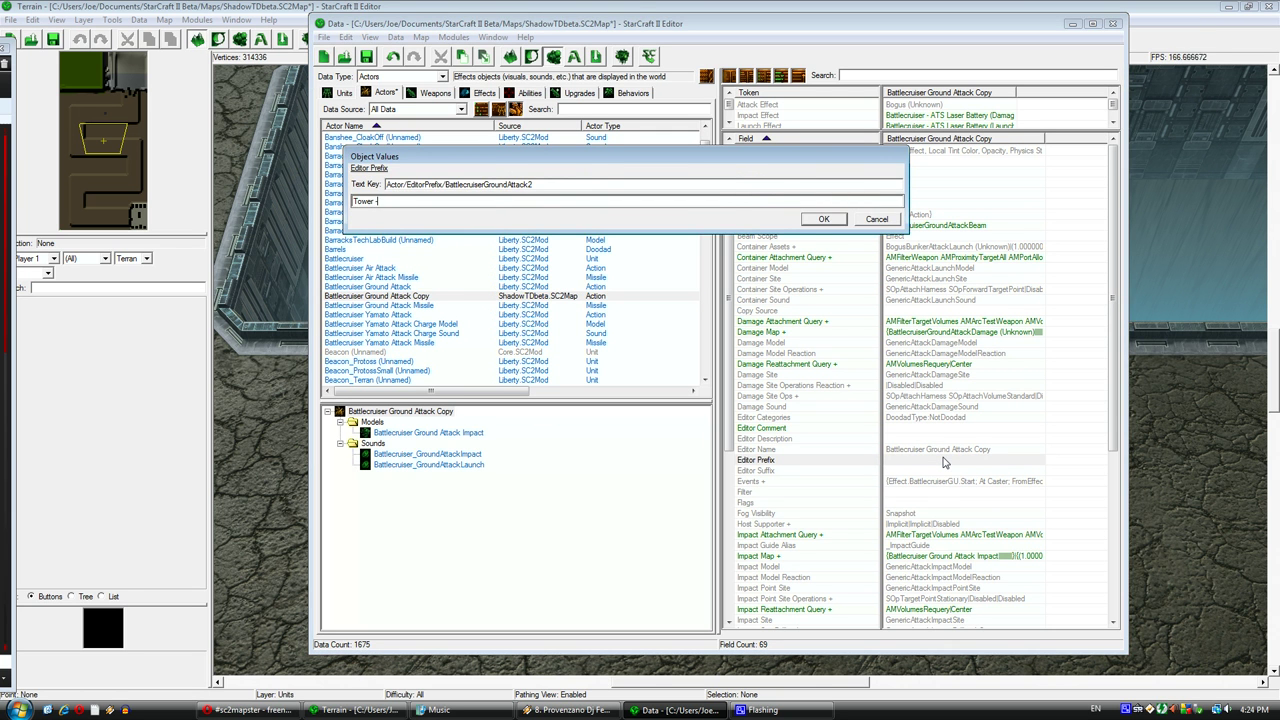
key(Return)
Rename the duplicated actor to Plasma Tower Attack and generate the matching ID PlasmaTowerAttack.
double_click(448, 298)
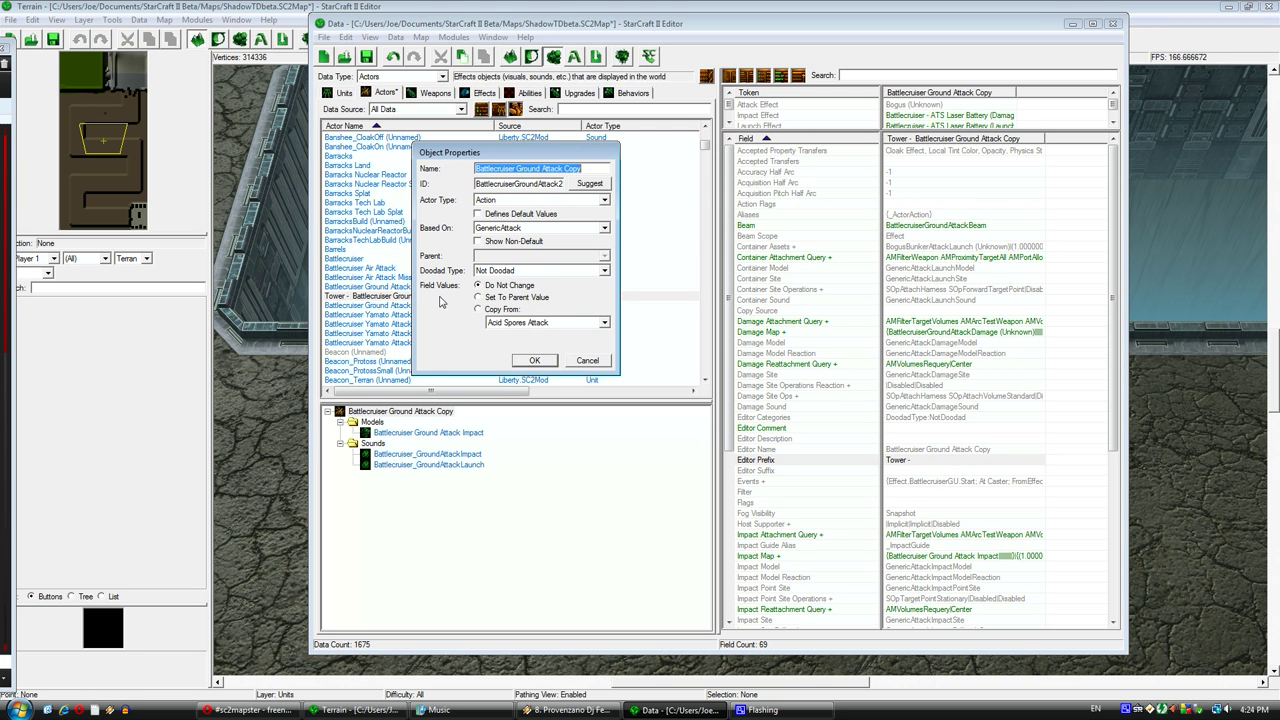
text(Plasma)
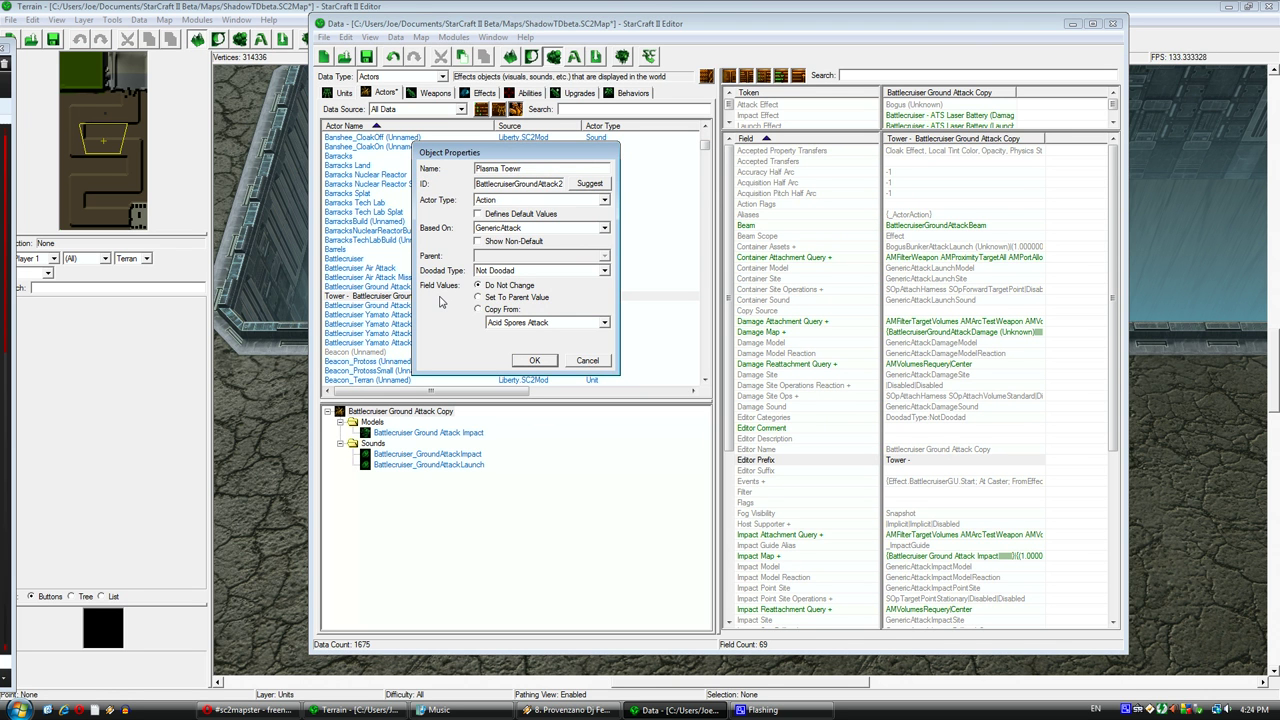
text( Tower Attack)
click(582, 185)
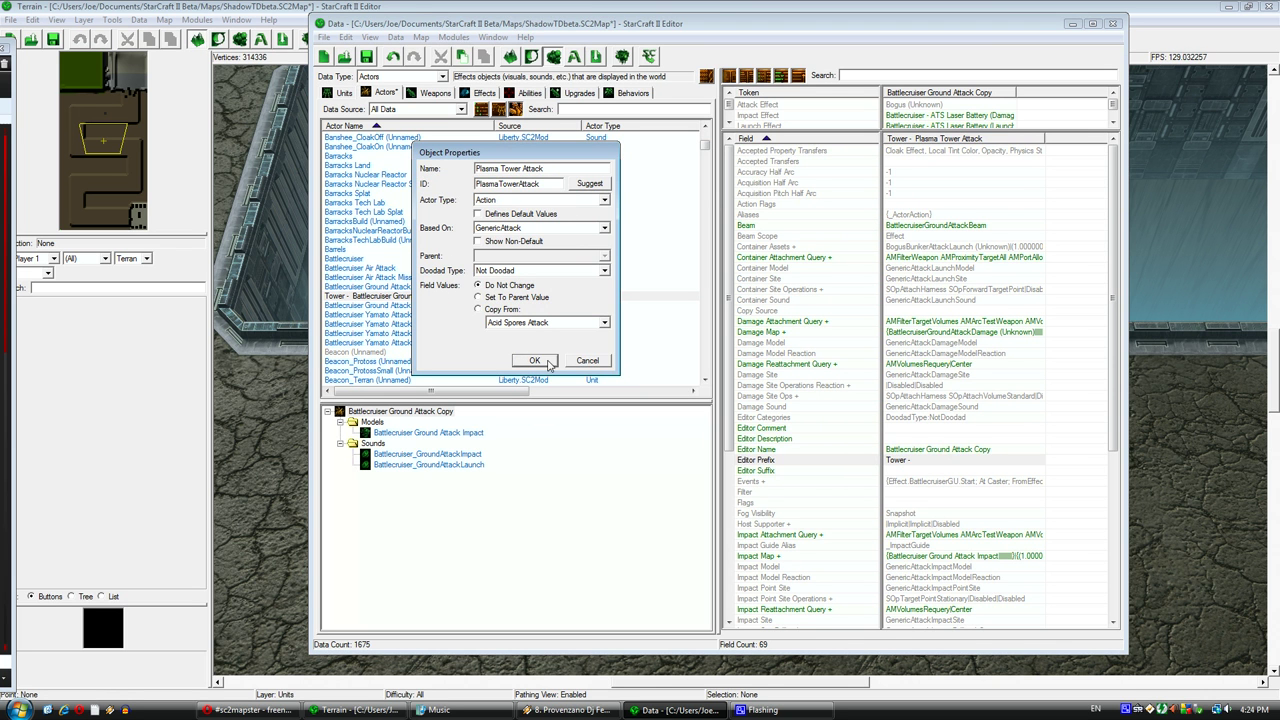
click(534, 360)
Limit the actor list to the ShadowTDbeta.SC2Map data source and select the Tower - Plasma Tower Attack actor.
click(415, 109)
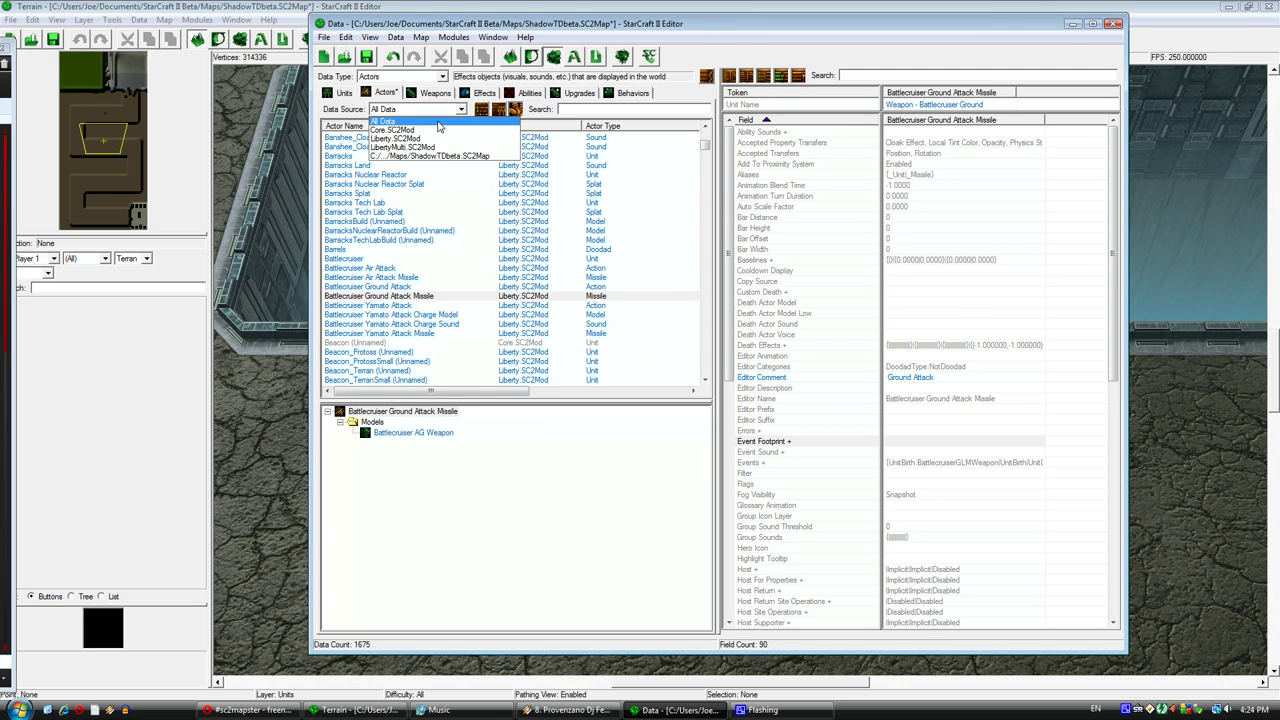
click(440, 160)
click(500, 287)
scroll(424, 232, up, 10)
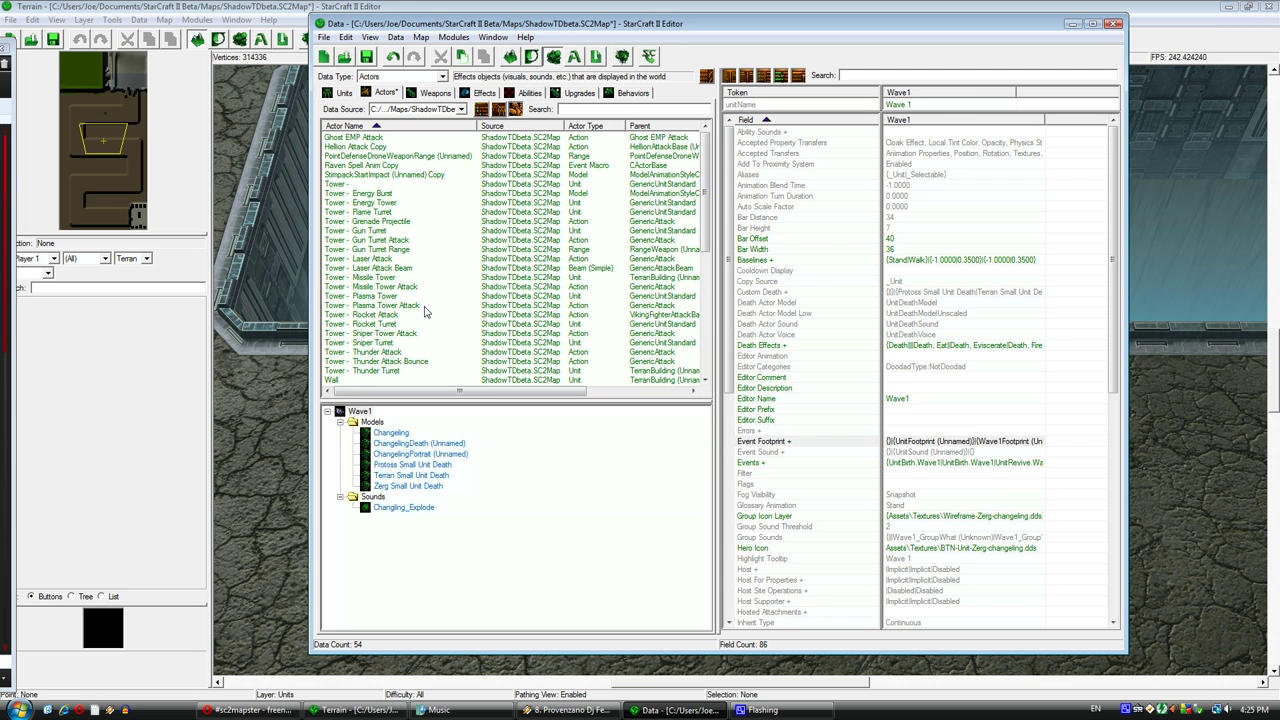
click(424, 306)
Set the actor's Impact Effect token to Tower - Plasma Tower (Damage).
double_click(1005, 117)
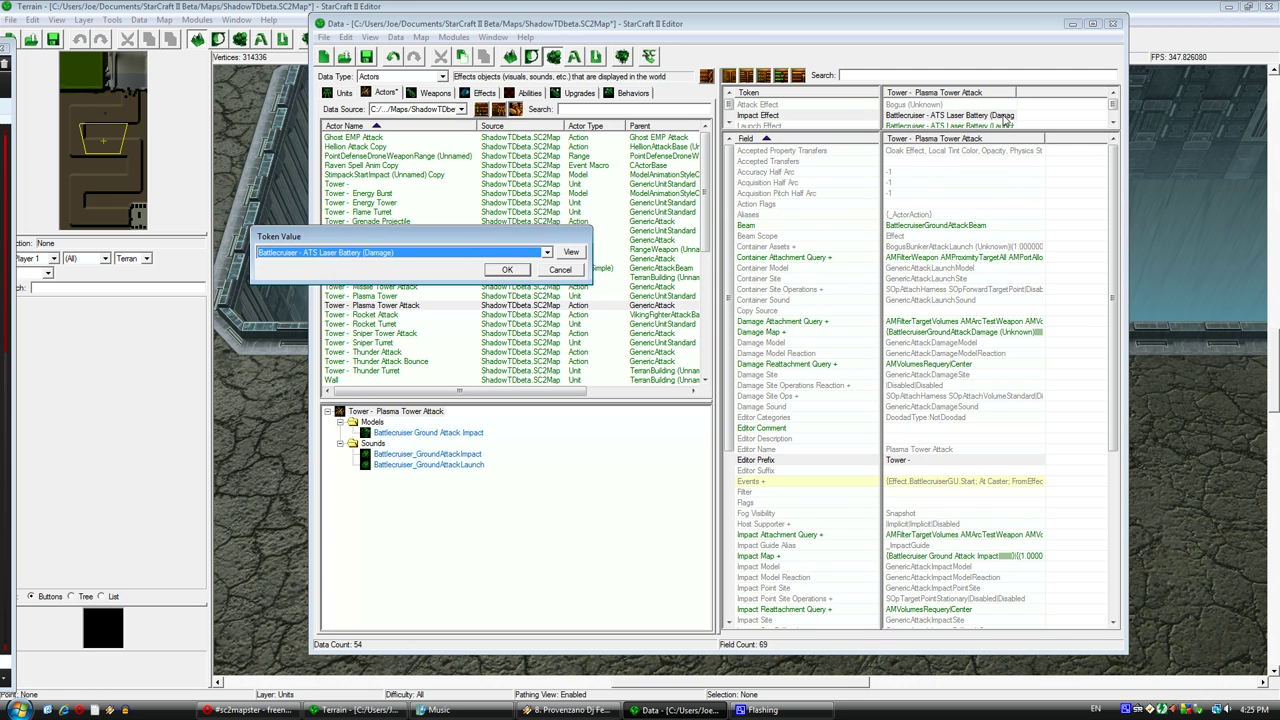
click(466, 253)
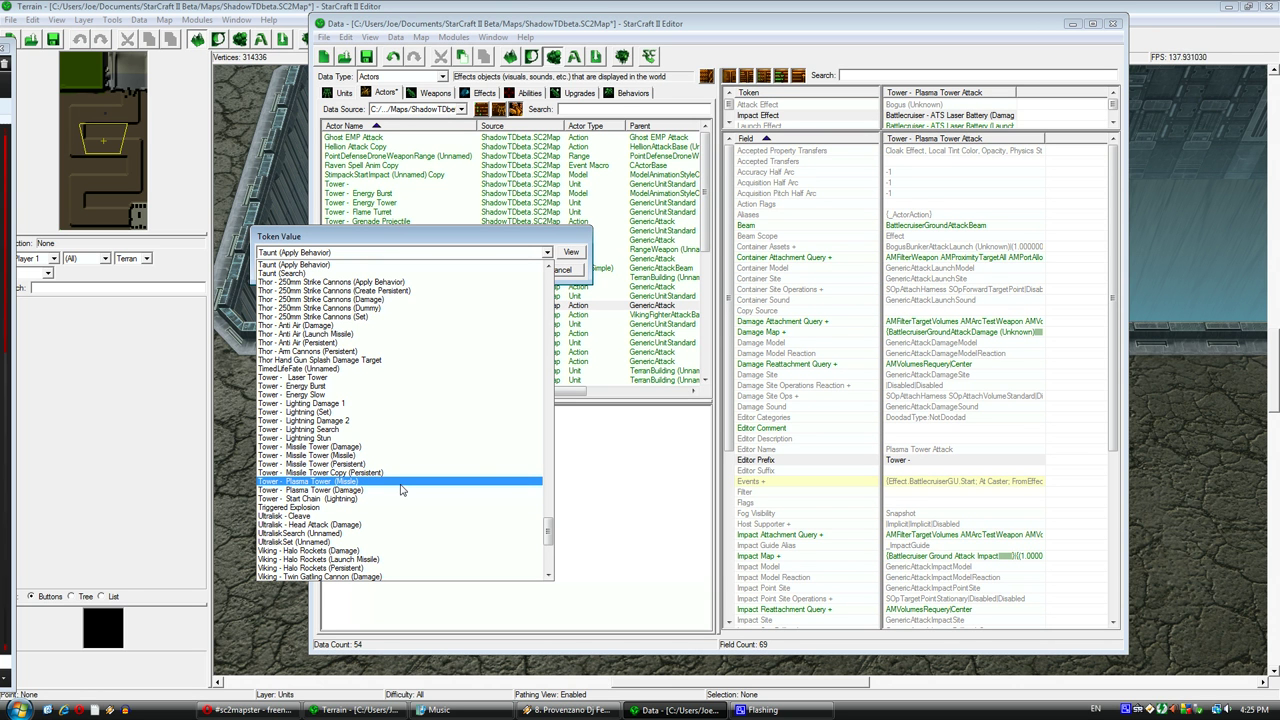
click(400, 490)
click(507, 270)
Set the actor's Launch Effect token to Tower - Plasma Tower (Missle).
double_click(978, 116)
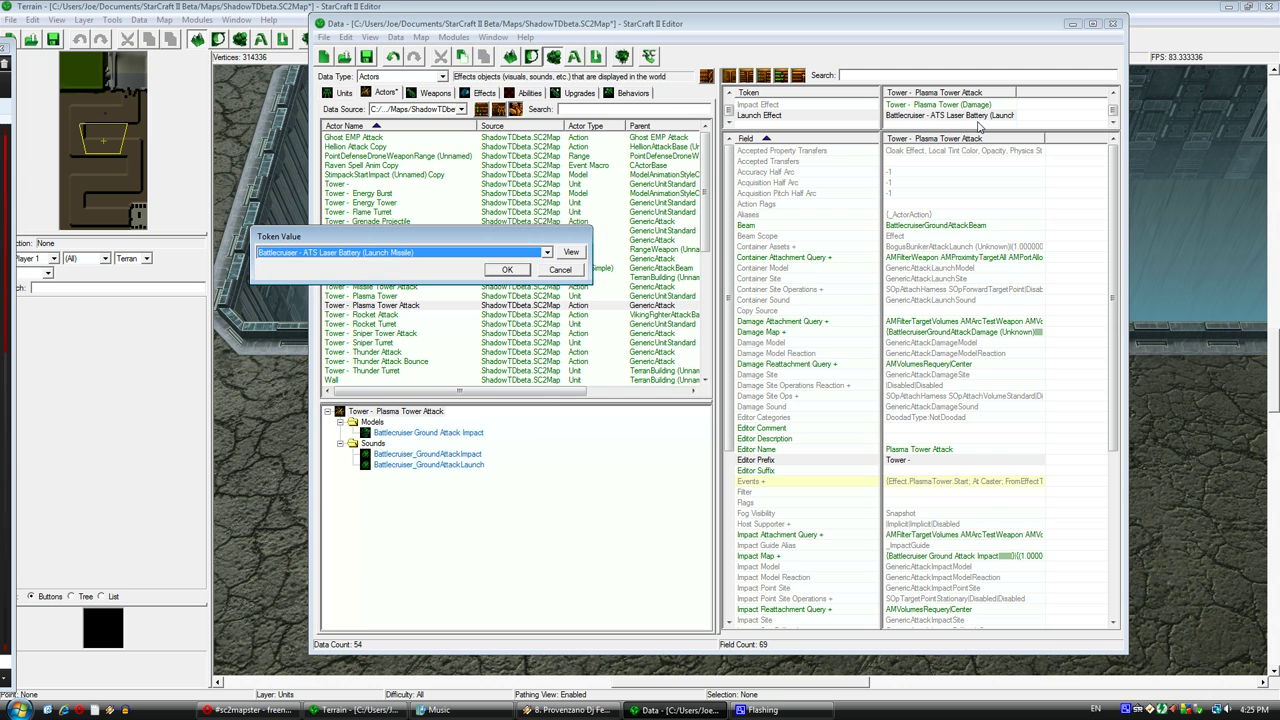
key(t)
click(411, 256)
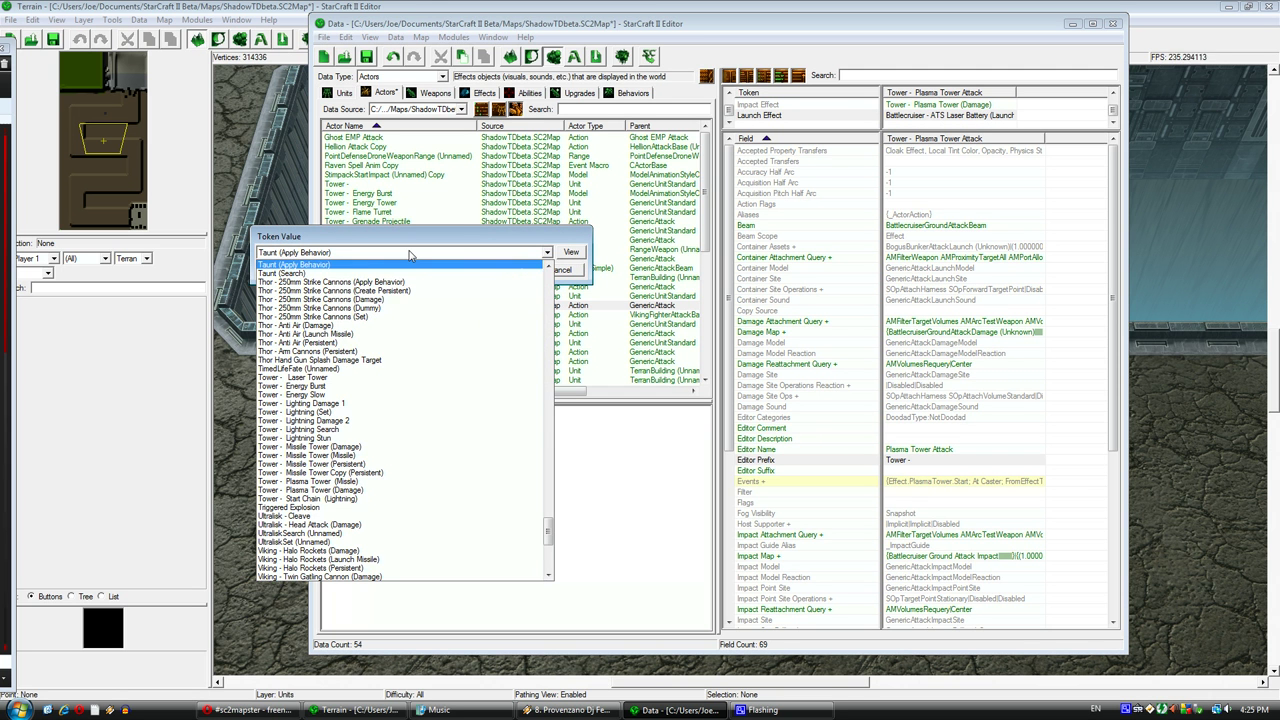
scroll(436, 464, down, 6)
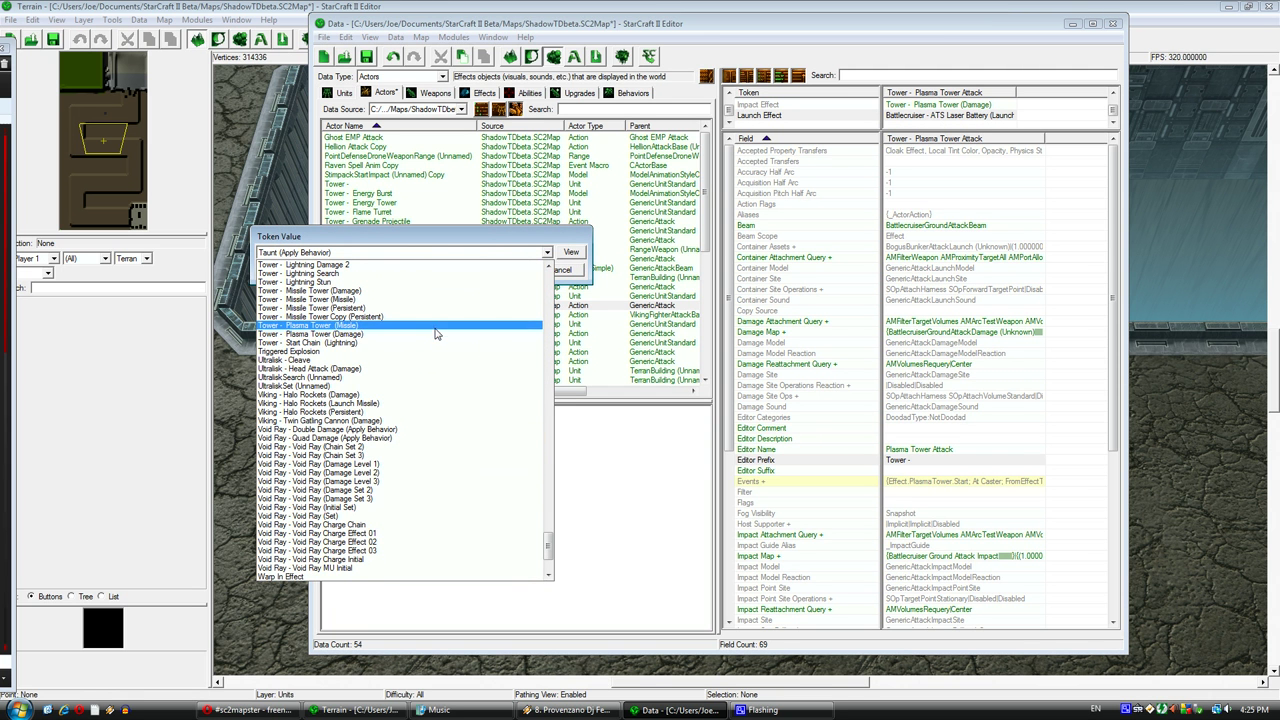
click(434, 325)
click(508, 272)
click(1017, 416)
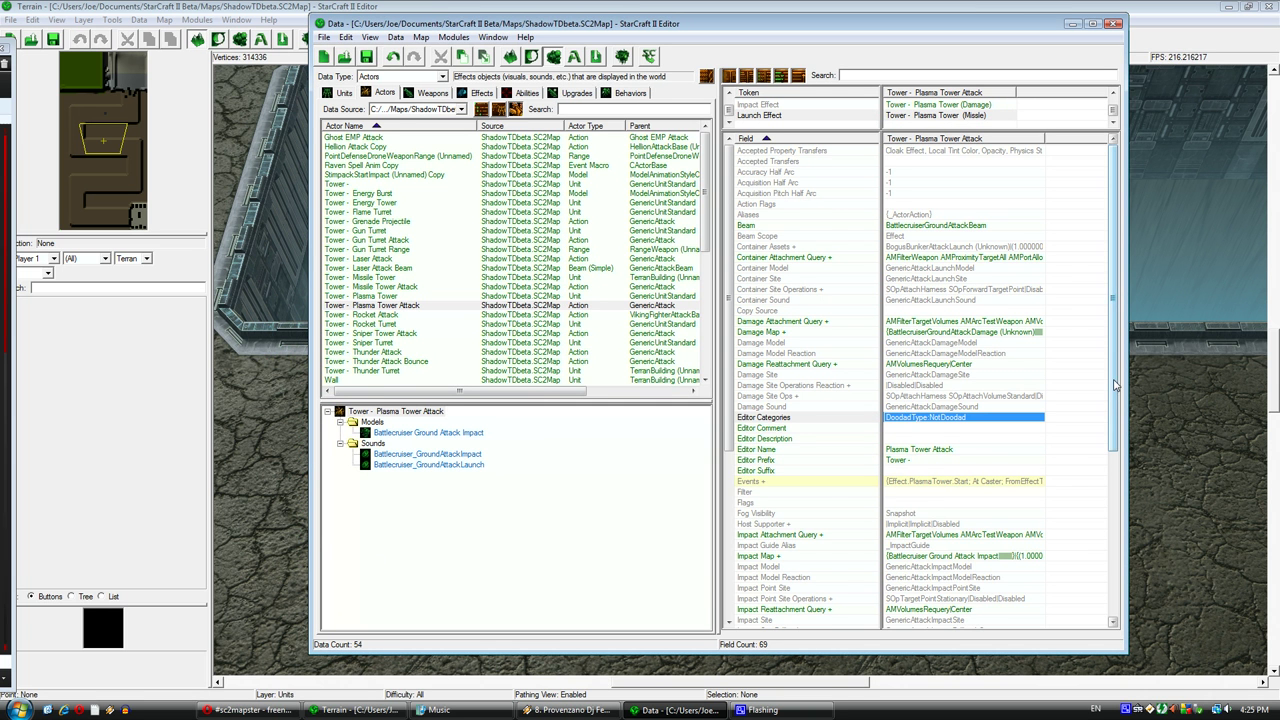
scroll(1115, 395, down, 1)
drag(1115, 395, 1122, 482)
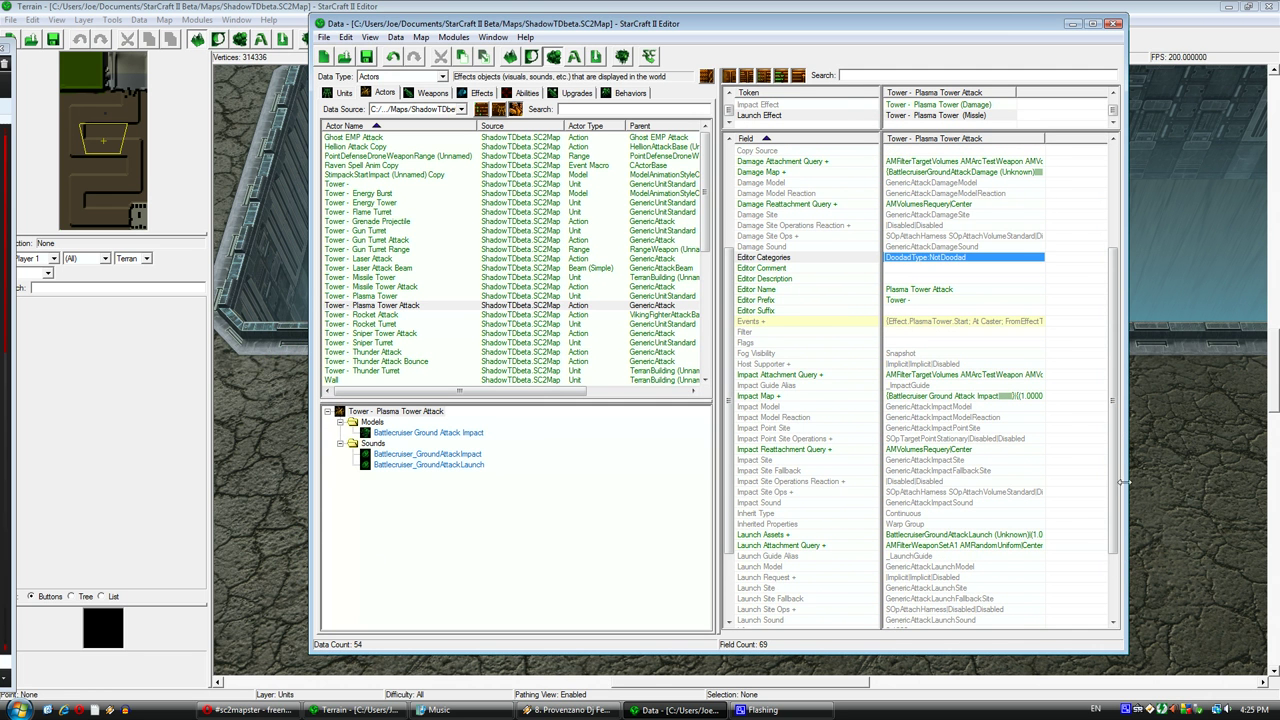
Inspect the methods in the Plasma Tower Attack actor's Launch Attachment Query and close it without changes.
double_click(1009, 547)
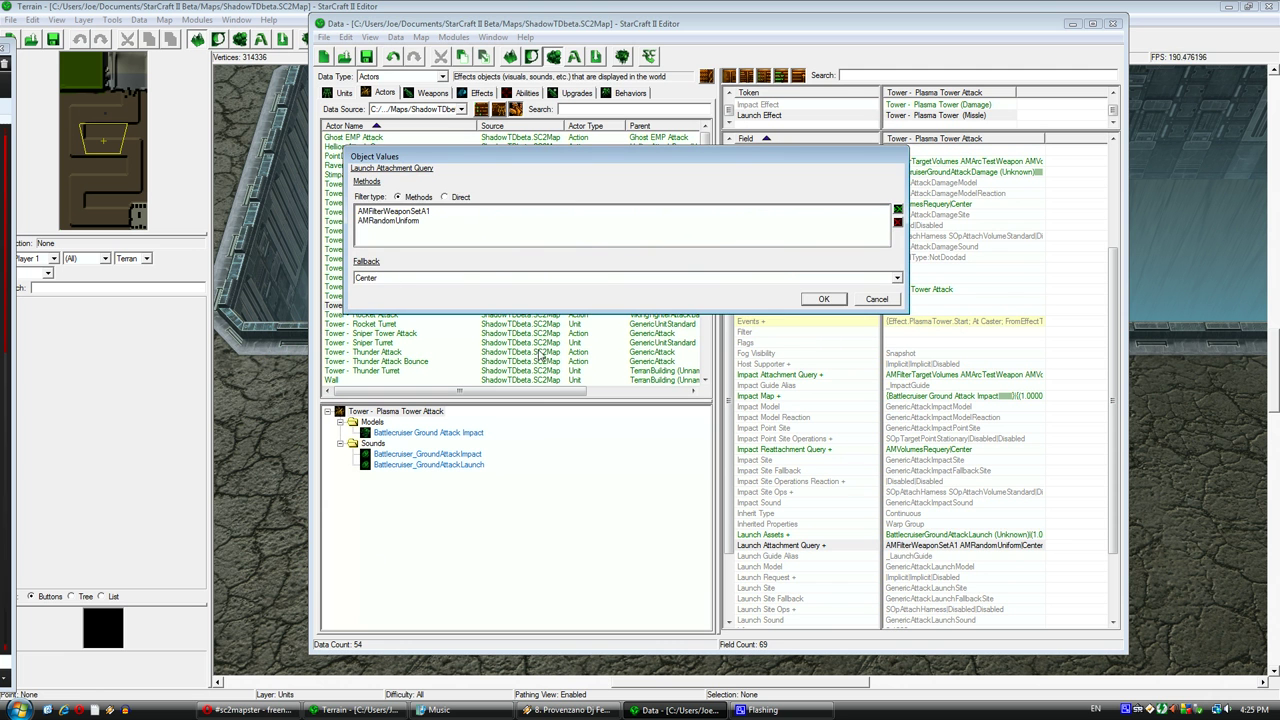
click(428, 213)
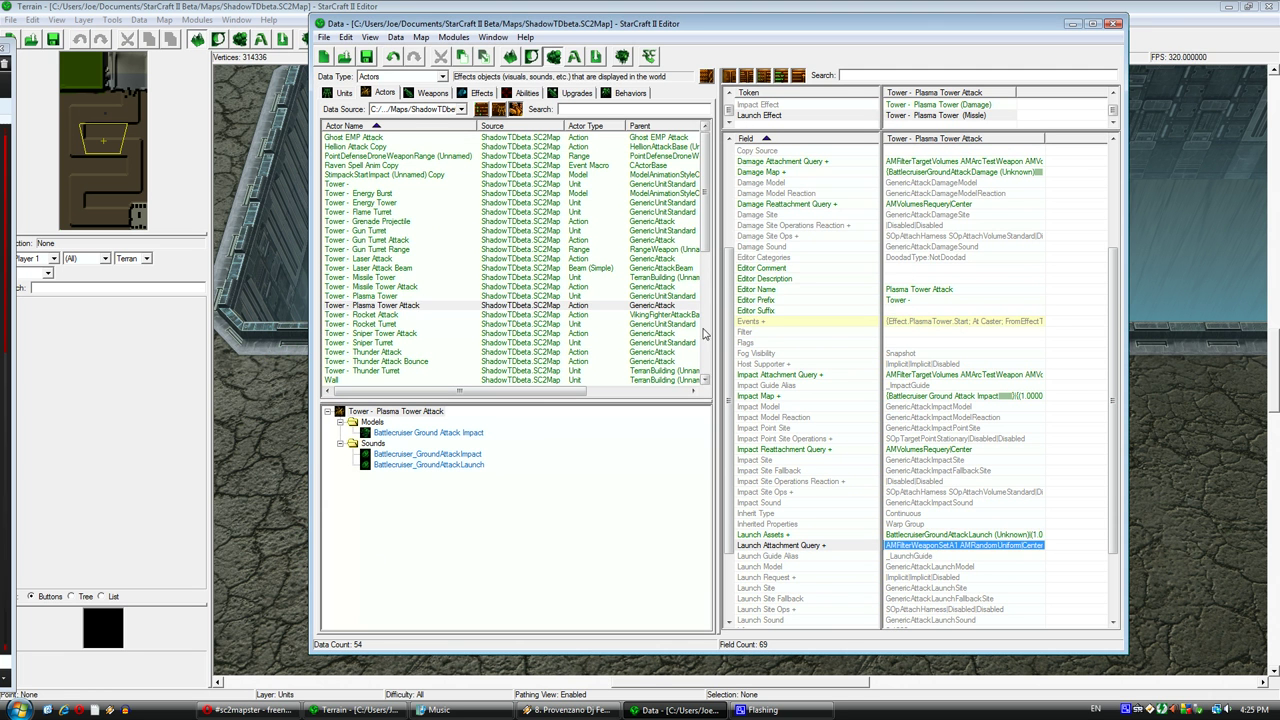
click(893, 298)
Broaden the actor list's data source to All Data and select the Photon Cannon Attack actor as a reference.
click(416, 296)
key(p)
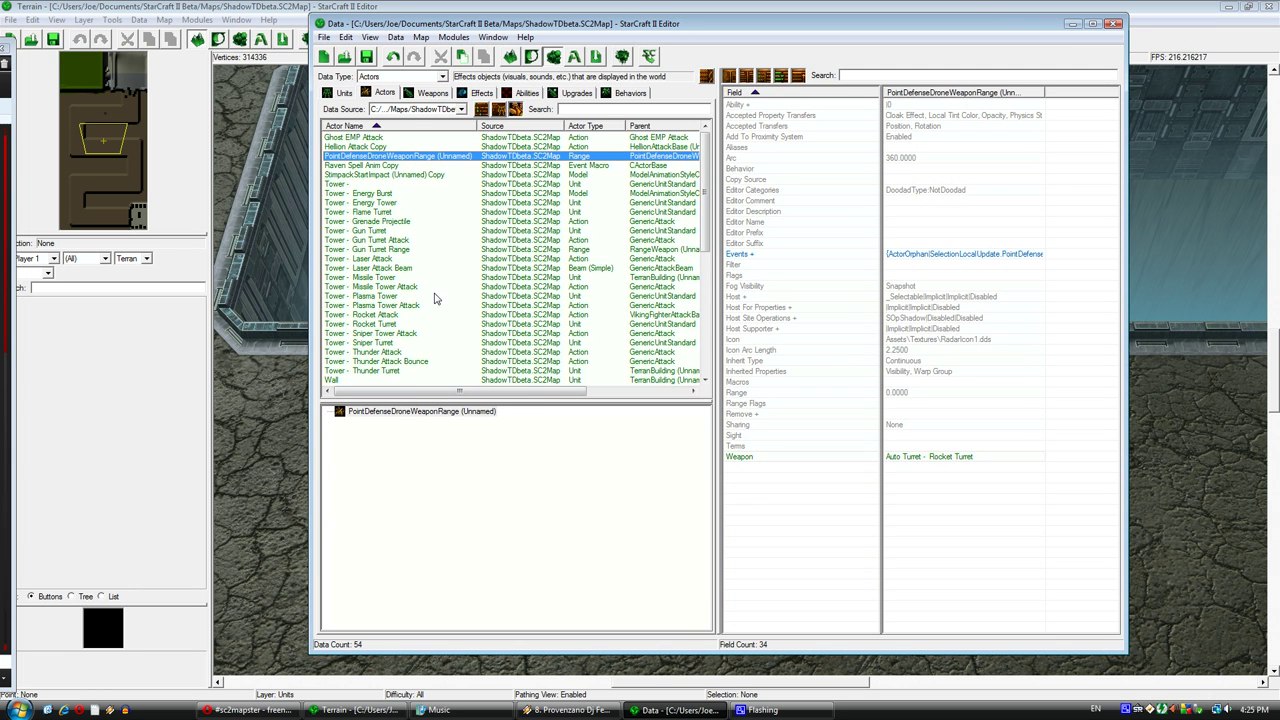
click(431, 109)
click(400, 120)
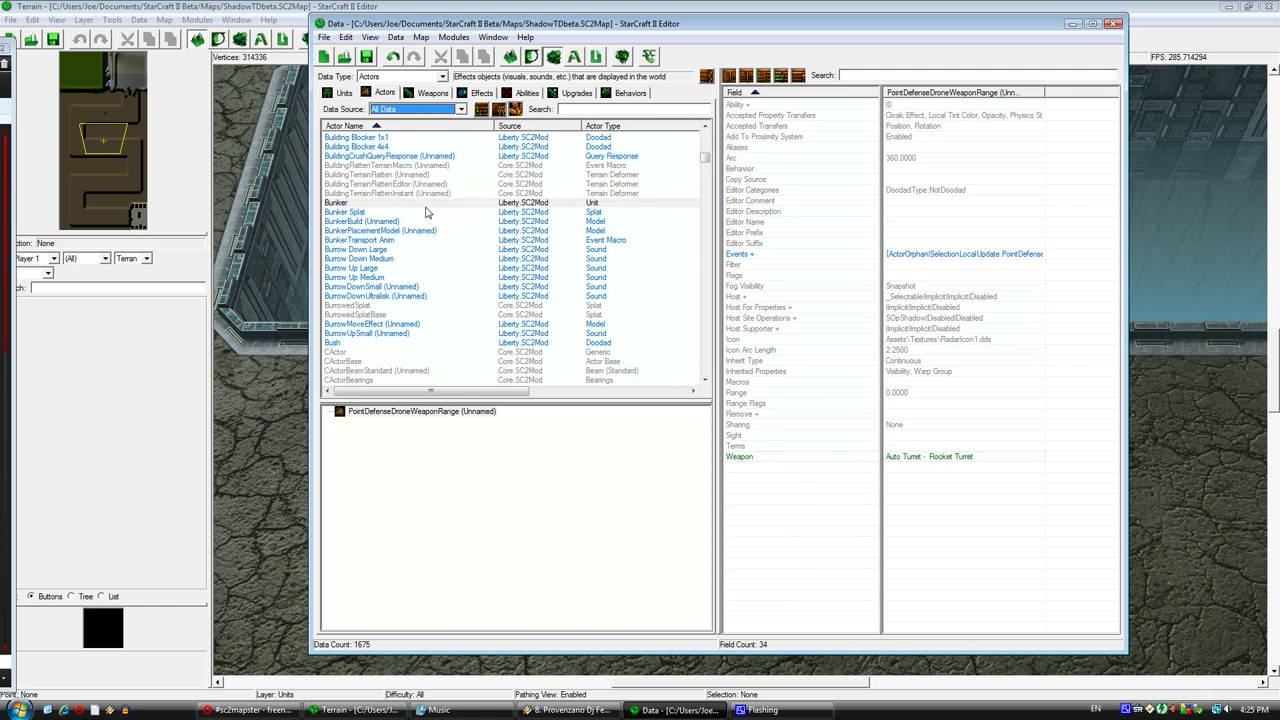
click(425, 204)
key(p)
scroll(434, 270, down, 16)
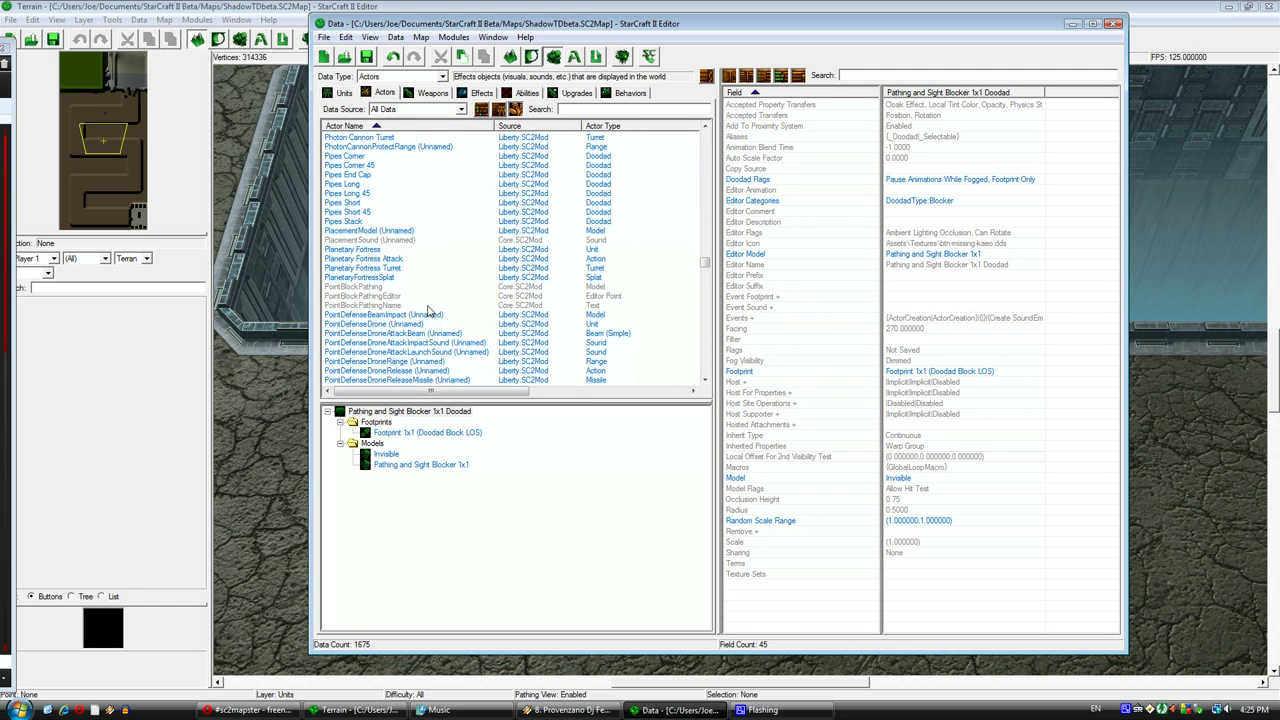
scroll(430, 314, up, 5)
scroll(431, 317, down, 2)
scroll(432, 320, up, 2)
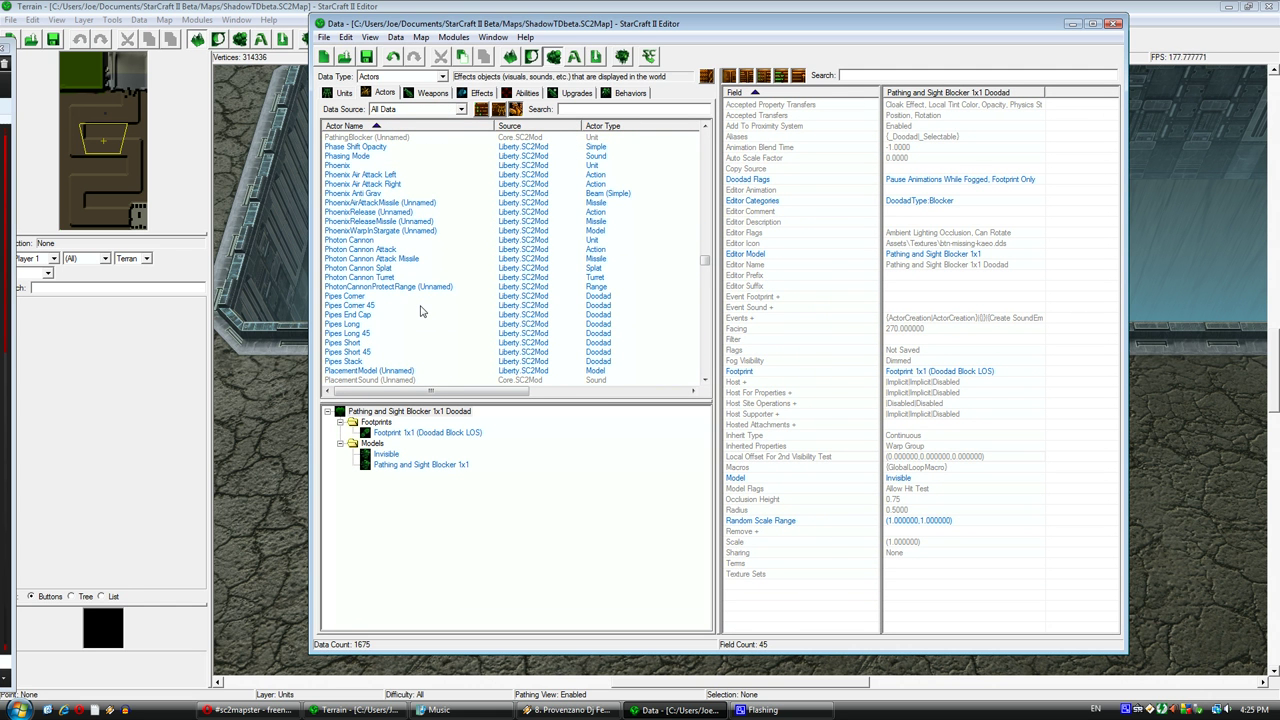
click(396, 250)
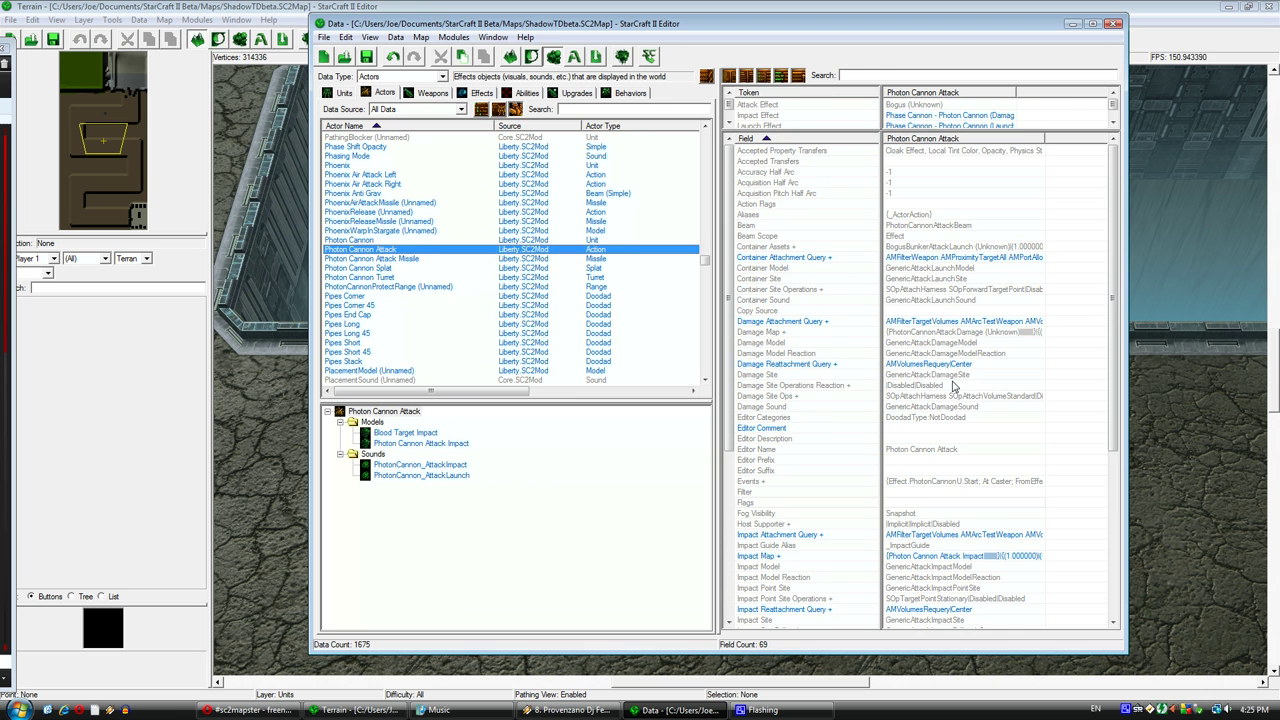
Check which methods the Photon Cannon Attack actor uses in its Launch Attachment Query, closing it without changes.
click(1003, 527)
scroll(997, 540, down, 6)
click(966, 514)
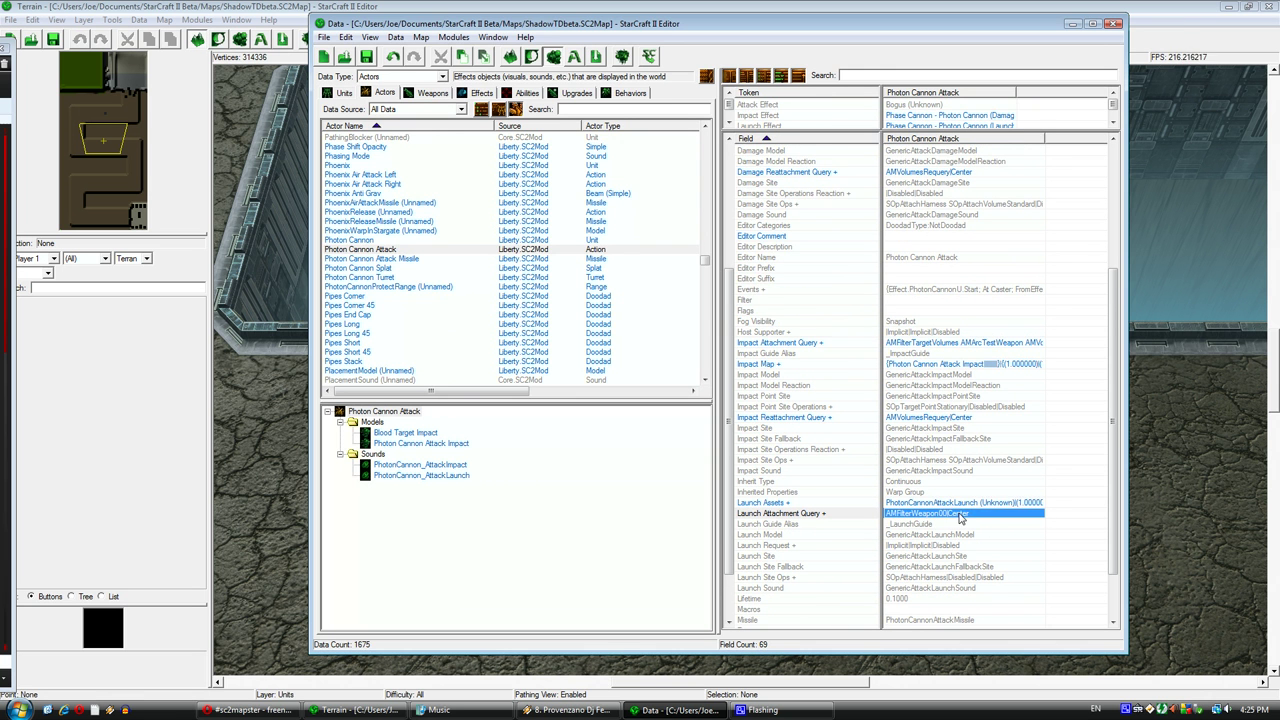
double_click(970, 515)
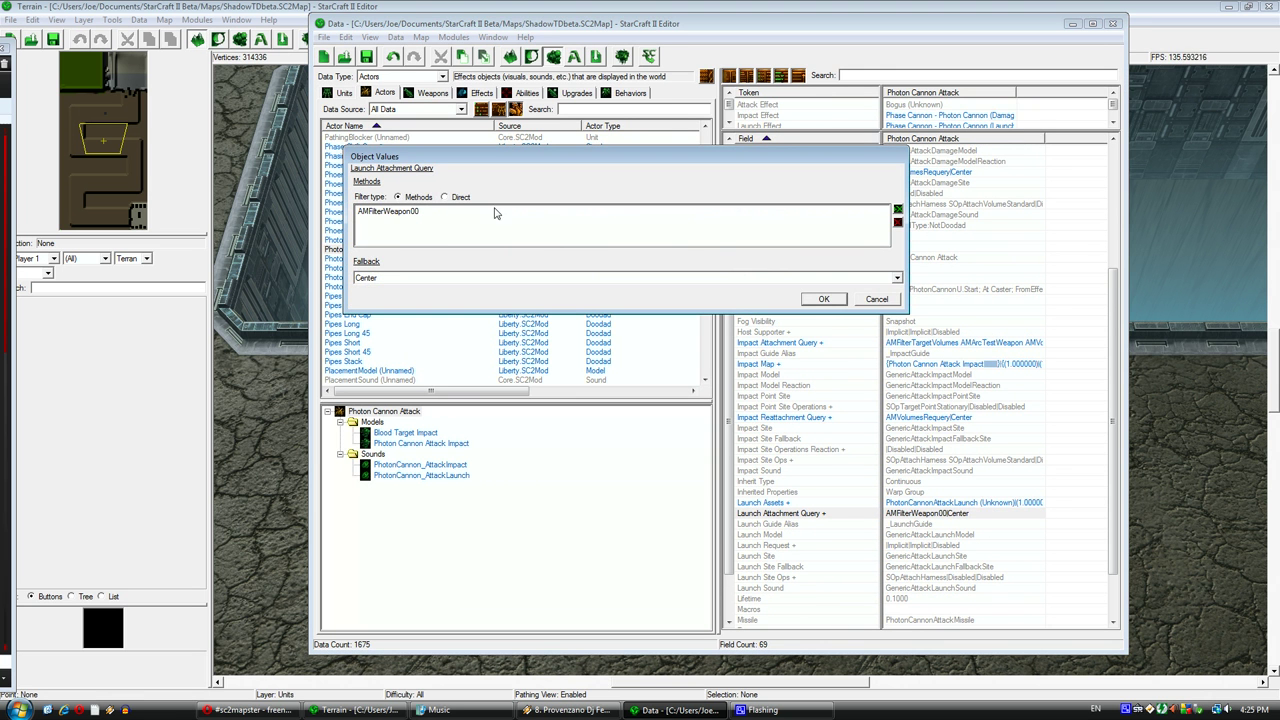
click(410, 214)
click(885, 300)
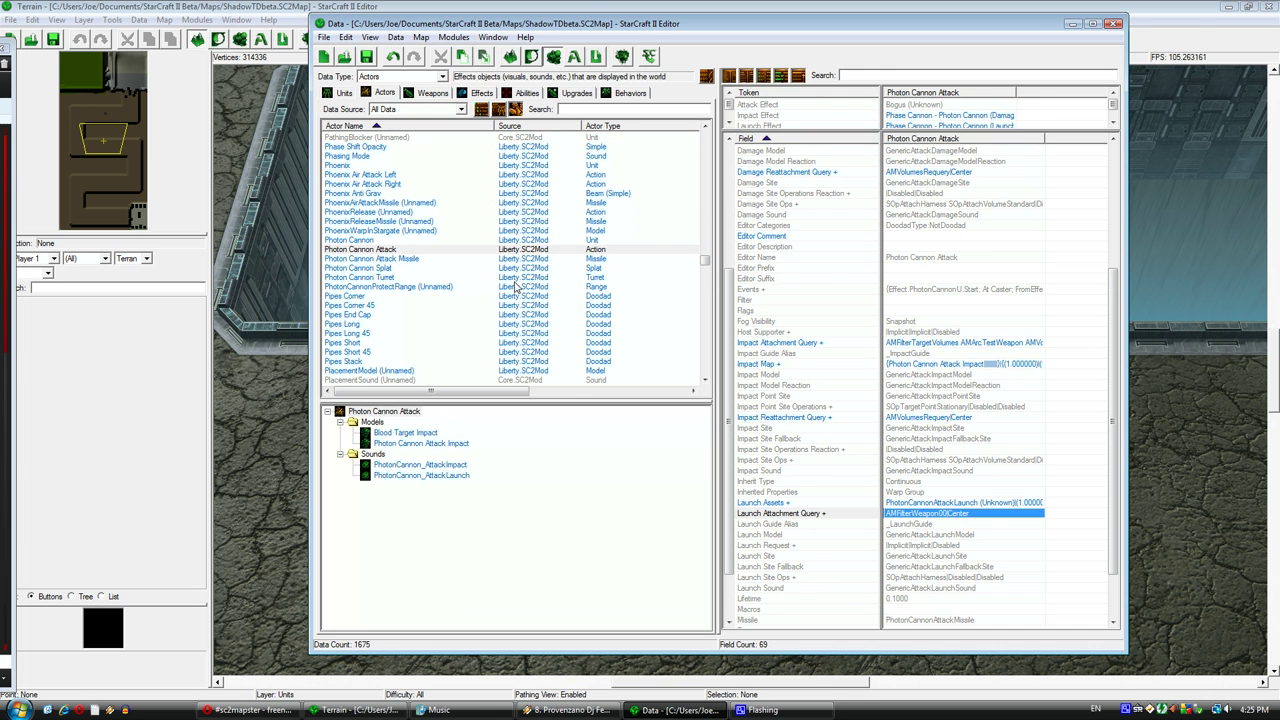
Return to the Tower - Plasma Tower Attack actor in the All Data actor list.
click(485, 279)
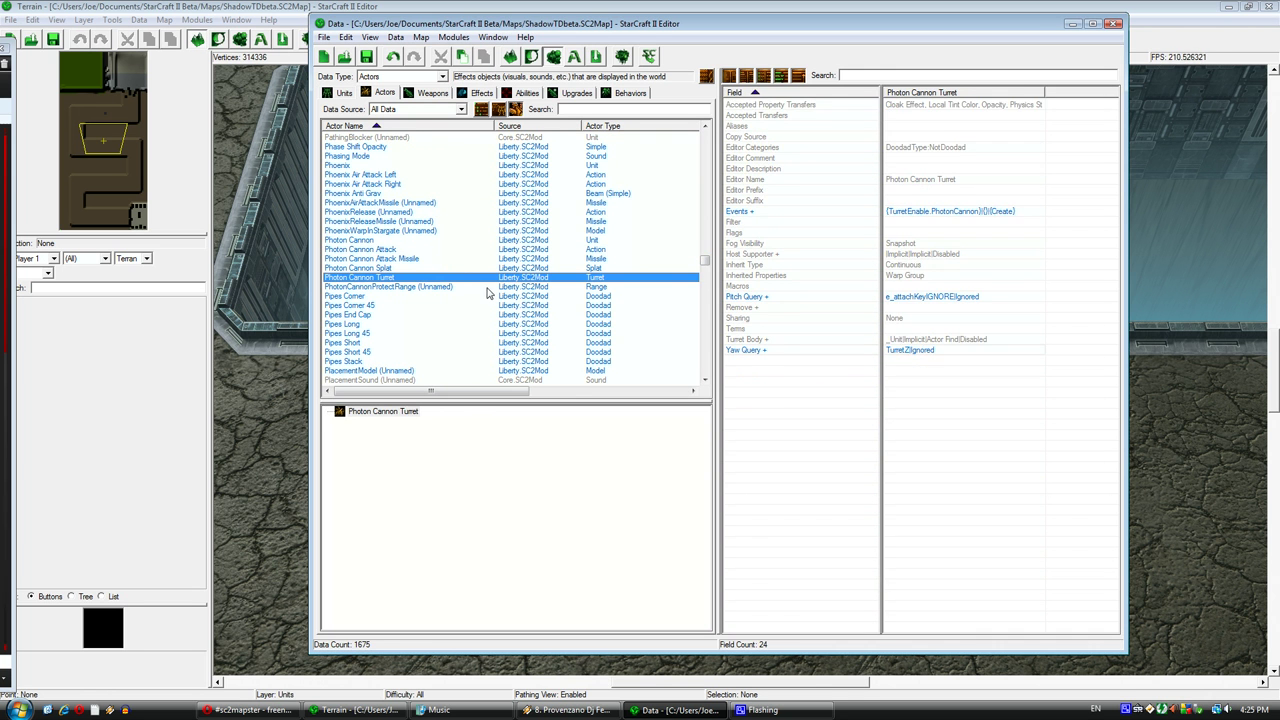
key(t)
scroll(498, 349, down, 16)
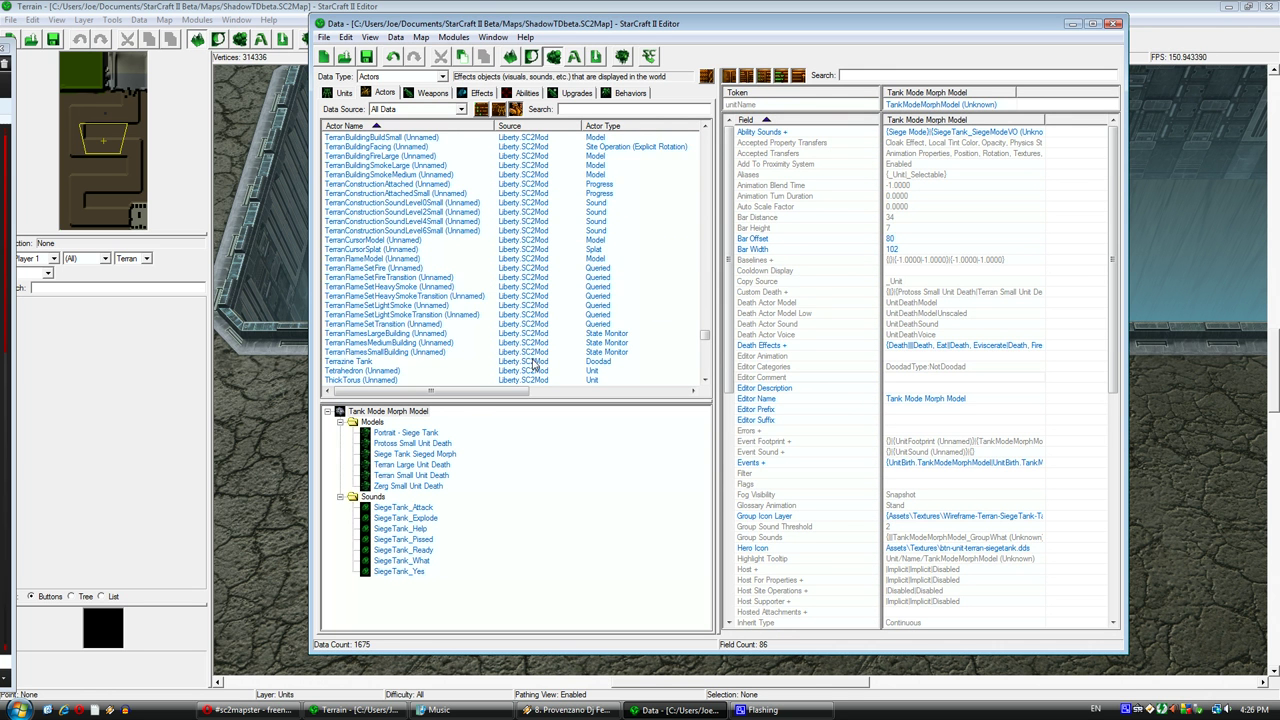
scroll(535, 365, down, 9)
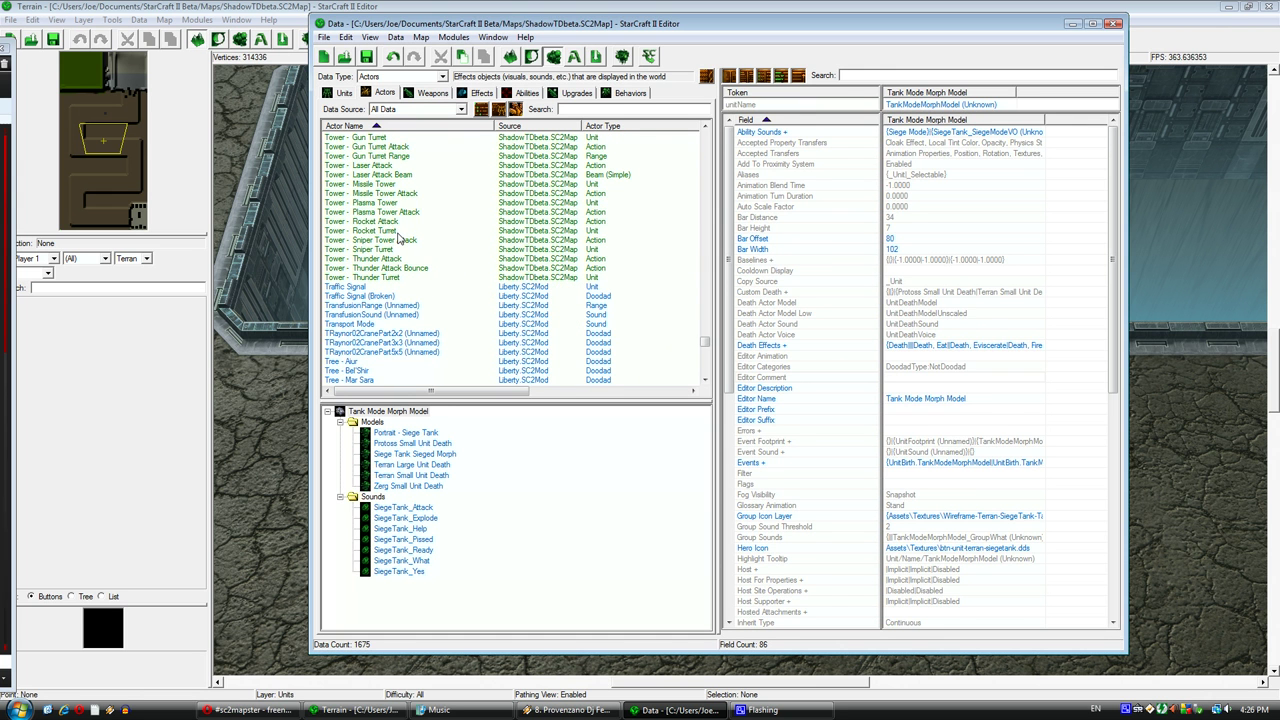
click(406, 214)
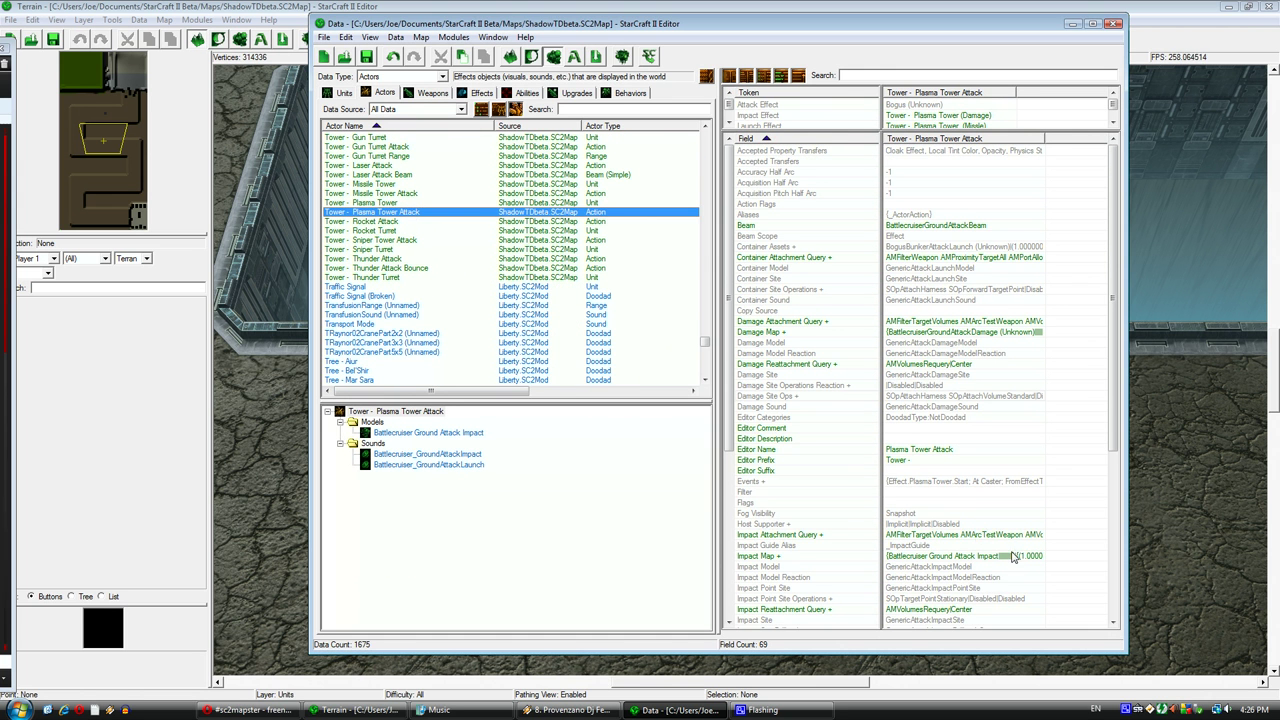
Replace the AMFilterWeaponSetA1 method in the Plasma Tower Attack's Launch Attachment Query with Filter Weapon 00.
click(958, 610)
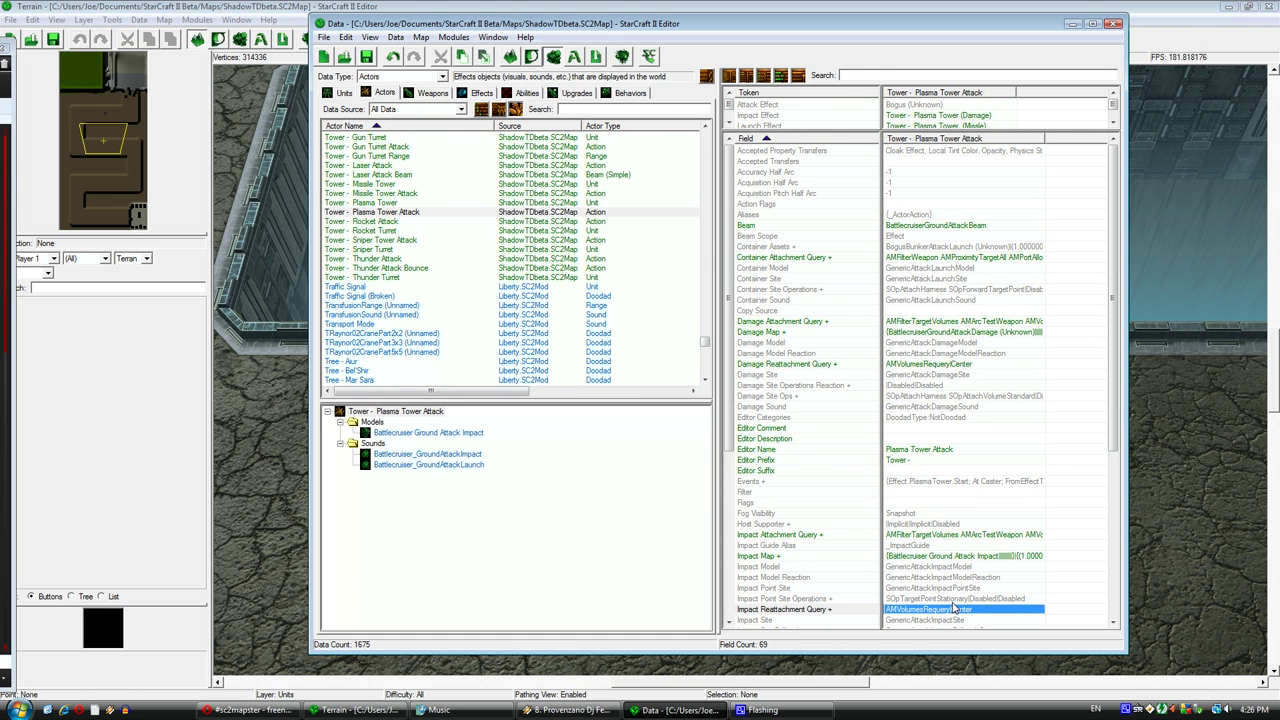
scroll(950, 580, down, 6)
click(942, 515)
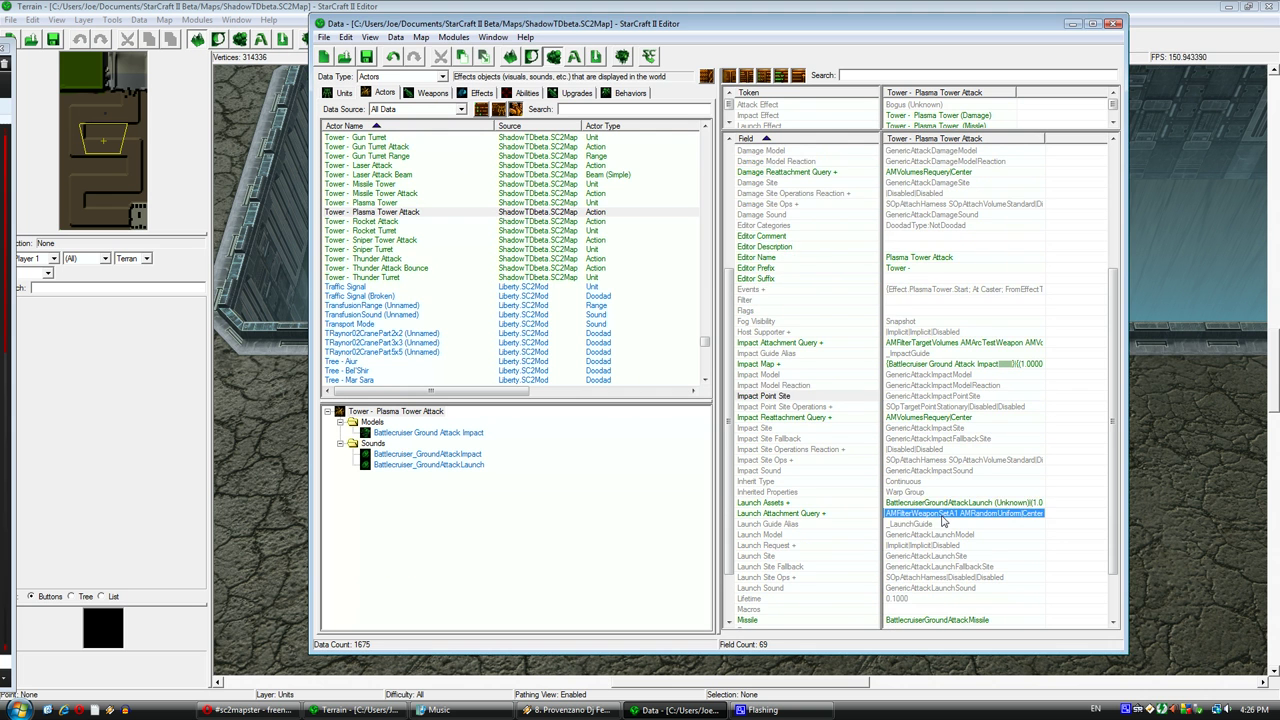
double_click(942, 515)
double_click(416, 214)
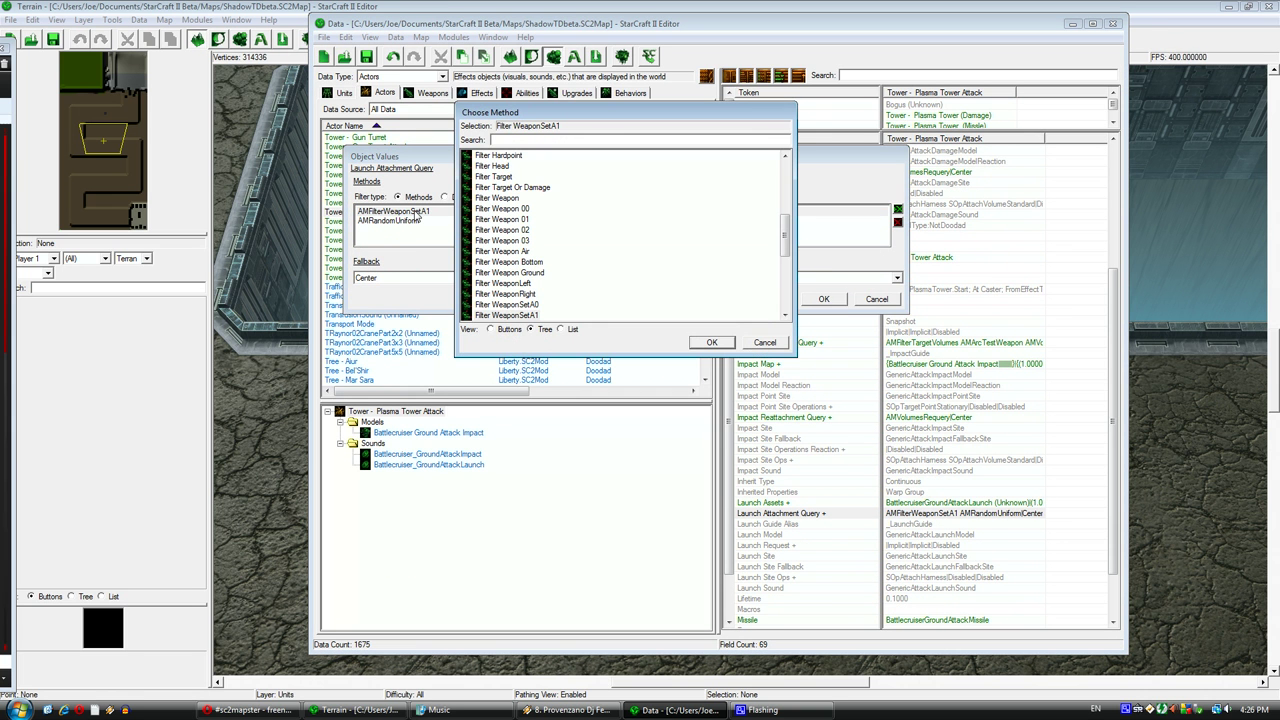
scroll(785, 235, up, 1)
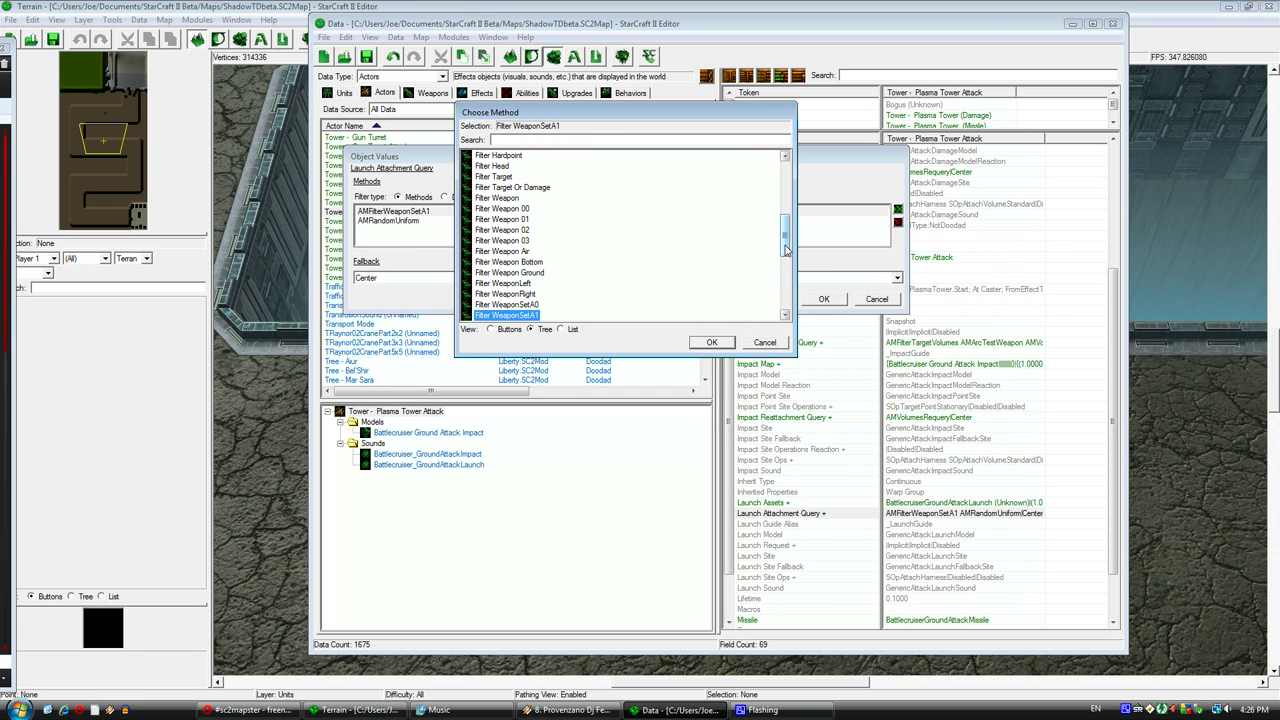
click(510, 219)
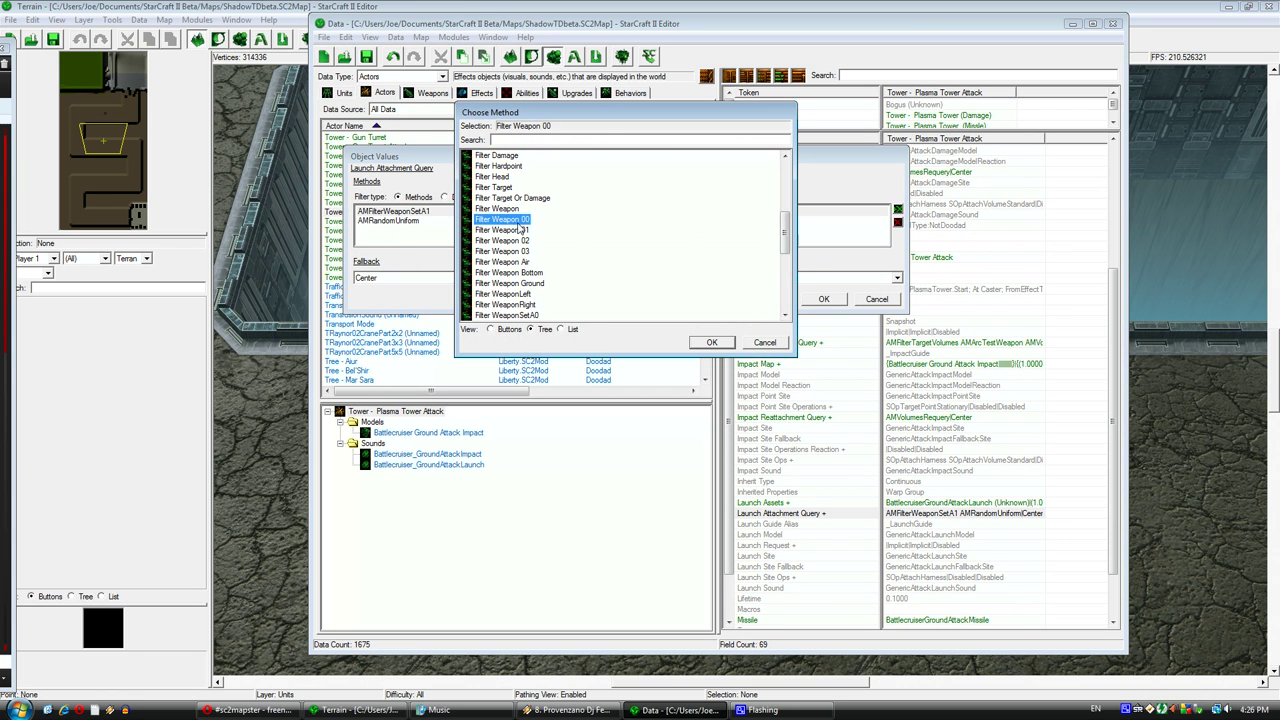
click(728, 346)
Remove the AMRandomUniform method from the Launch Attachment Query and accept the changes.
click(433, 223)
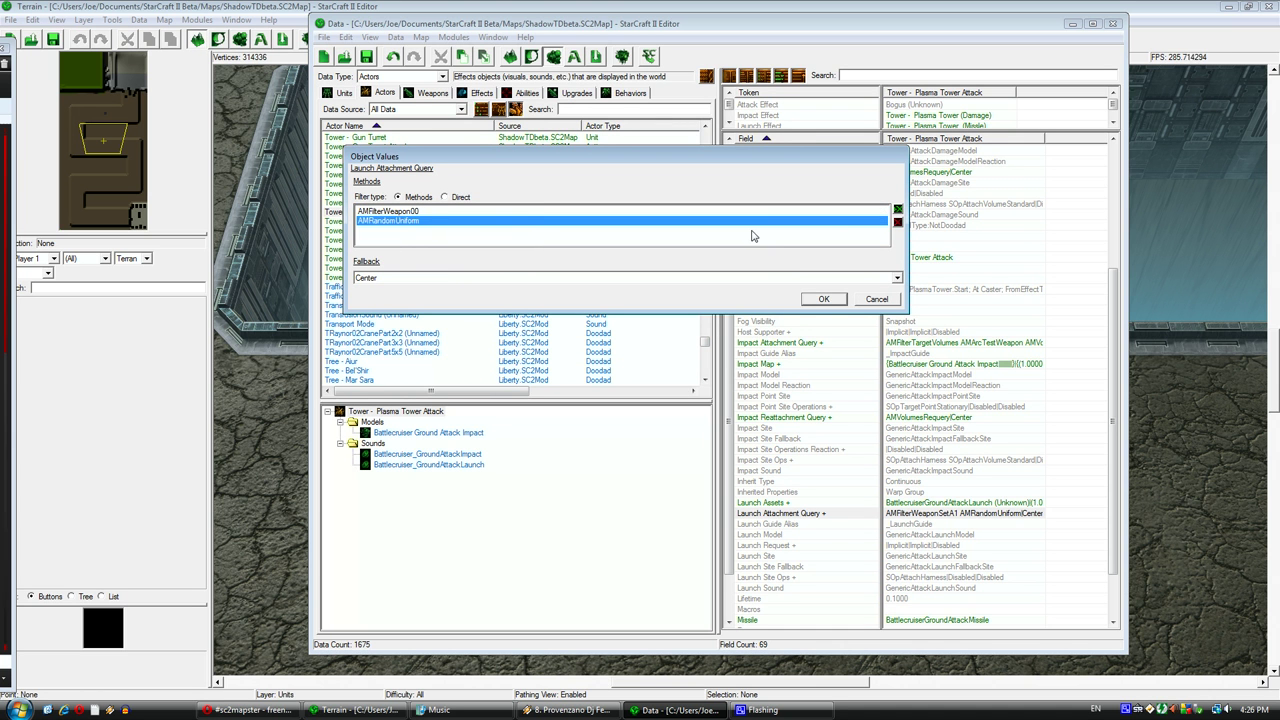
click(897, 222)
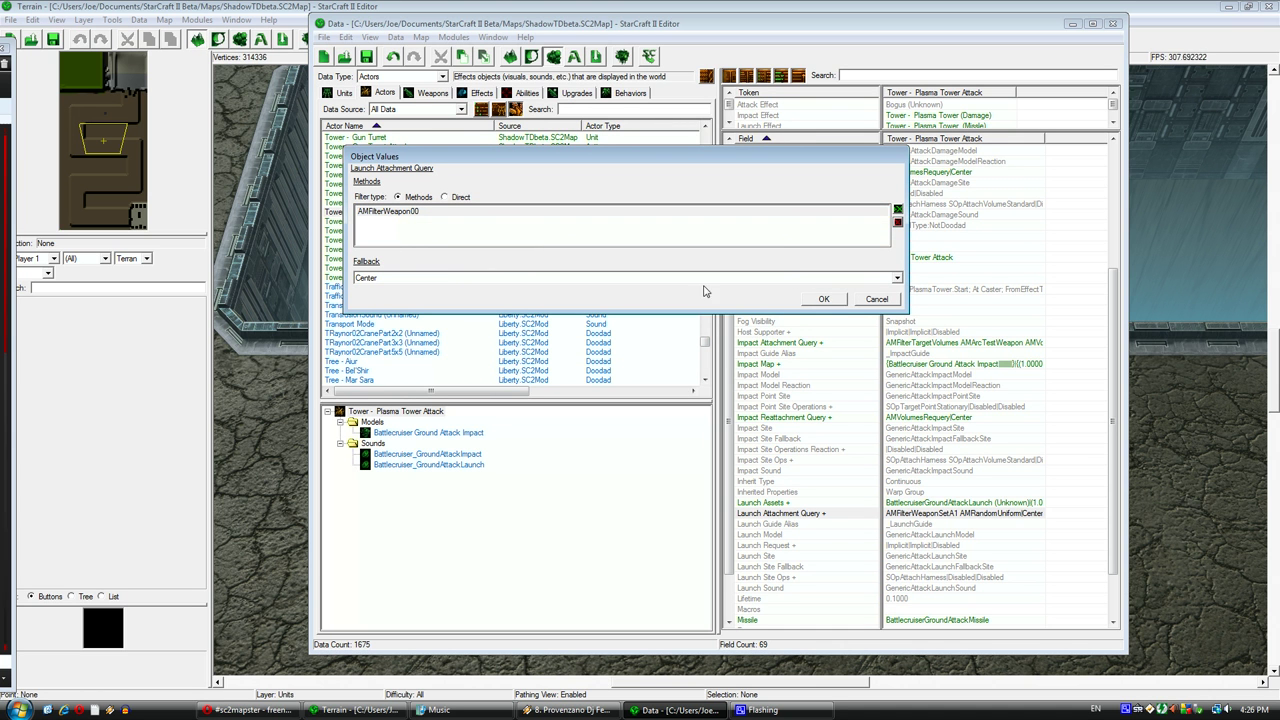
click(827, 302)
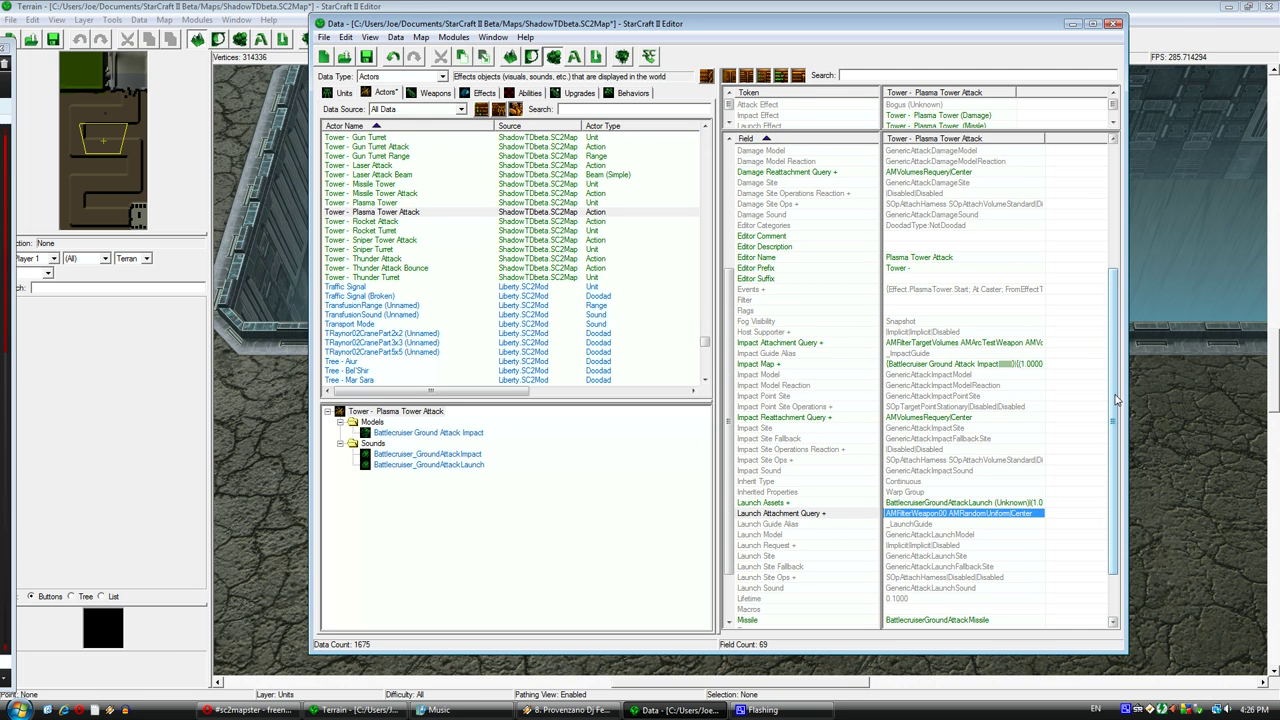
Save the map and switch to the Terrain editor, showing the upper right lane section of the map.
drag(1114, 399, 1115, 246)
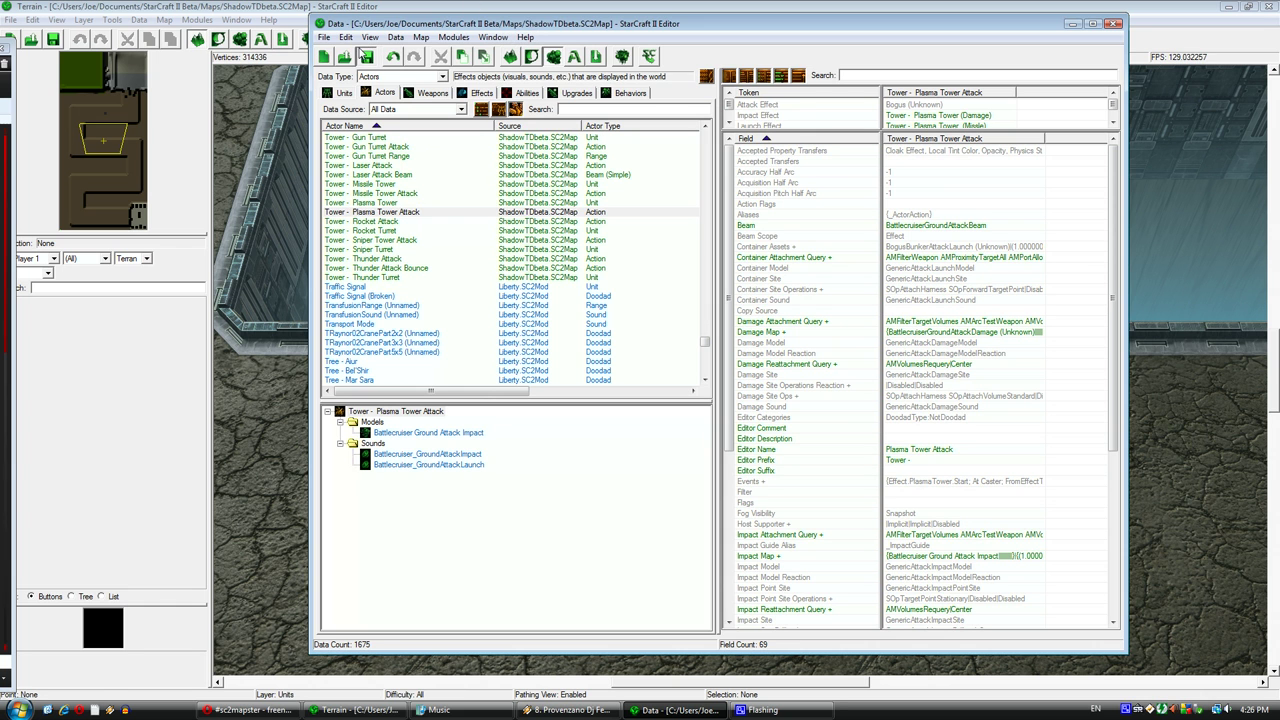
click(270, 10)
click(110, 108)
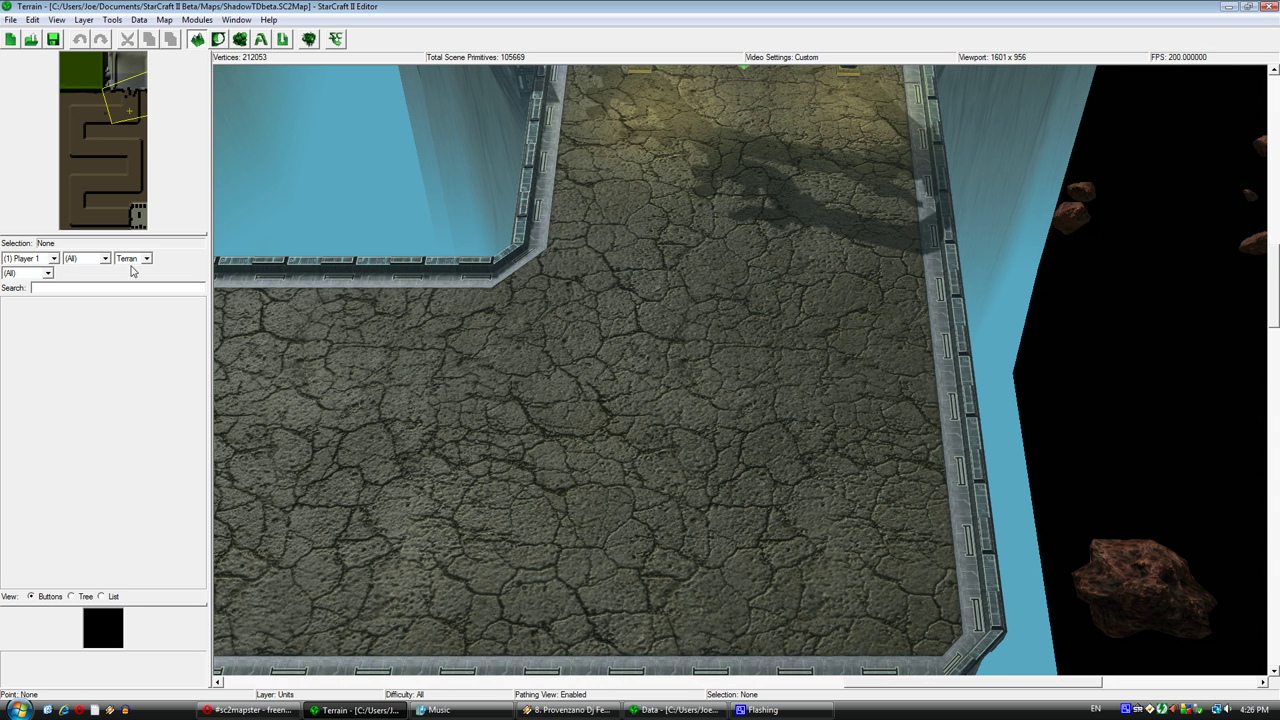
Switch the terrain editor to the Units layer and filter the unit palette to the Protoss race.
key(d)
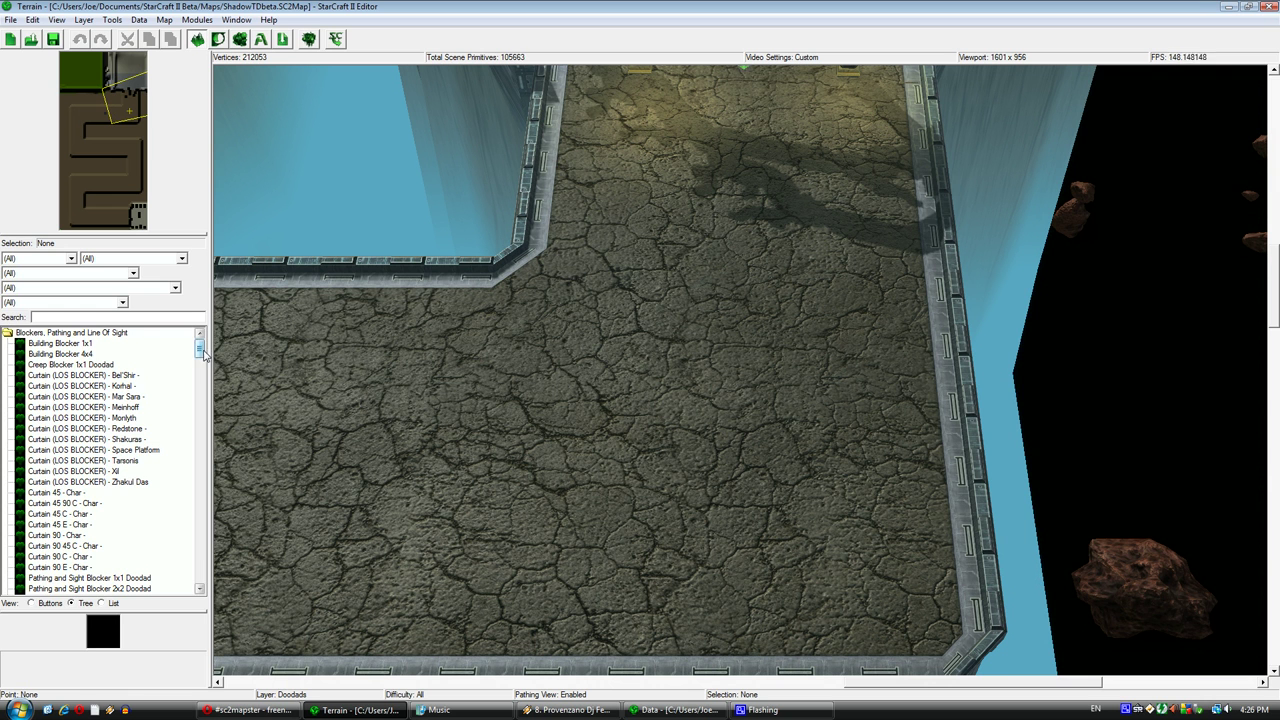
key(u)
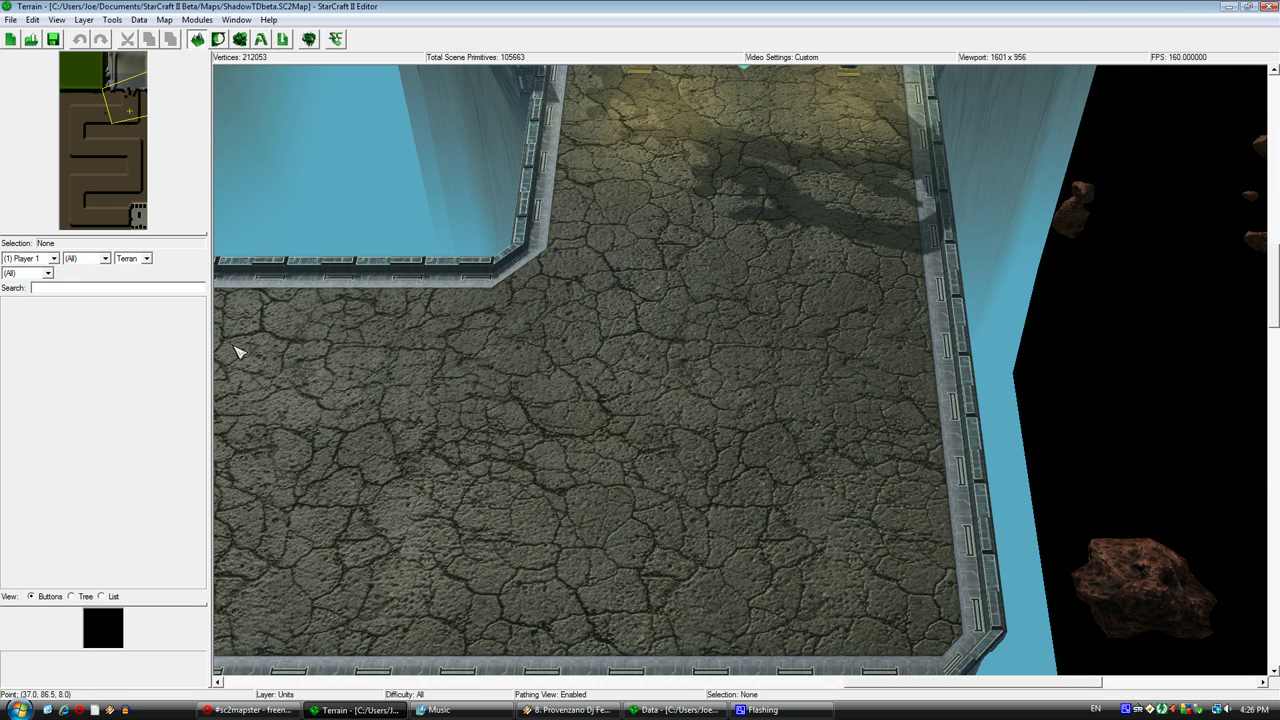
click(140, 259)
click(137, 289)
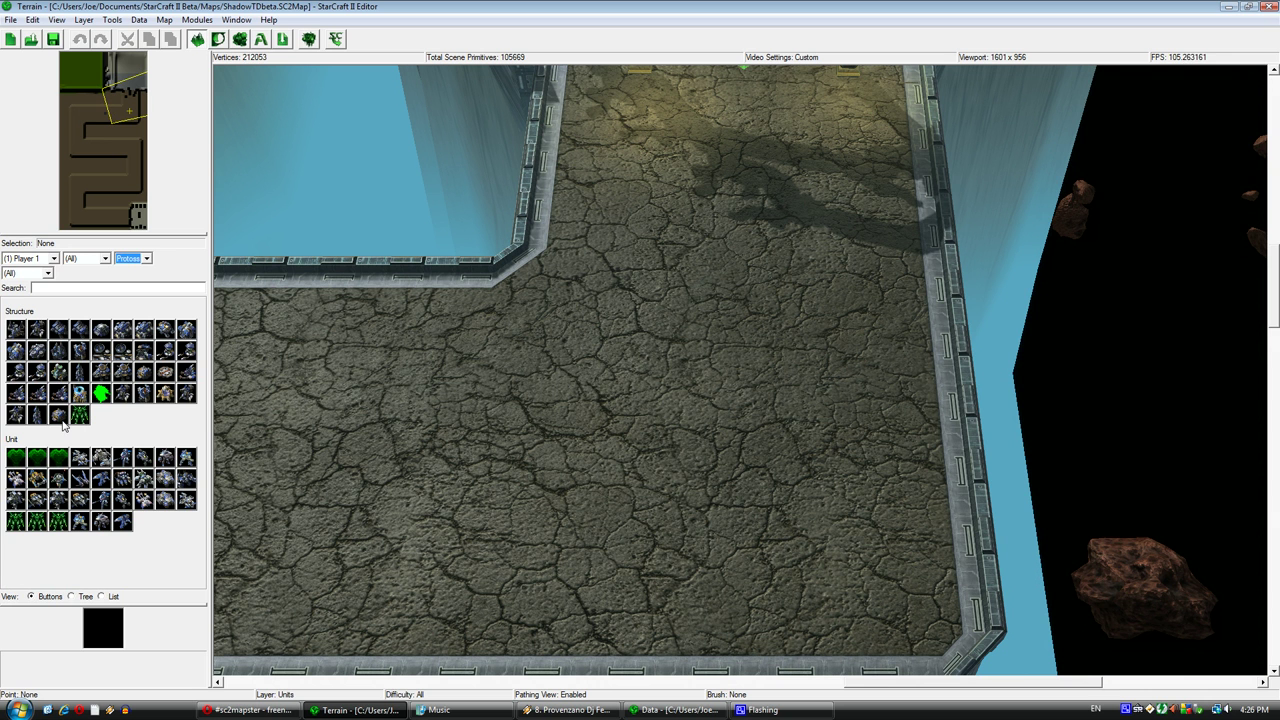
Place two Tower - Plasma Tower units for Player 1 side by side at the lane's inner corner.
click(164, 394)
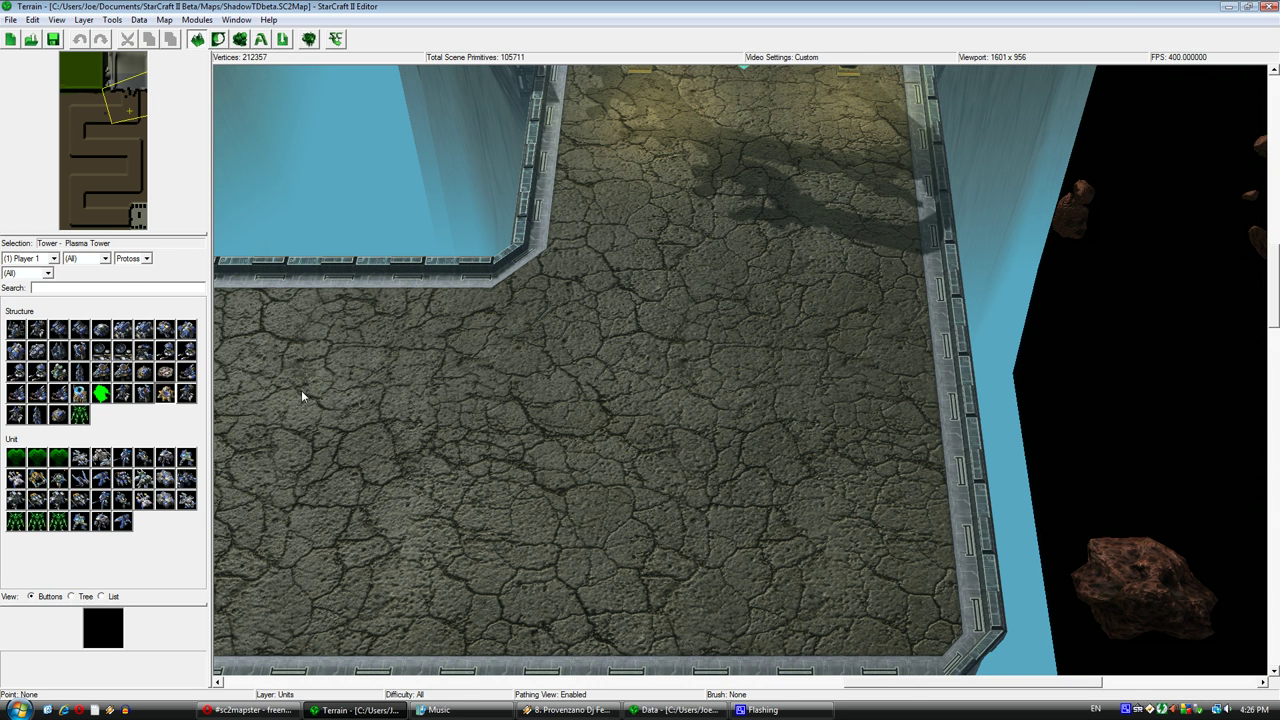
click(563, 255)
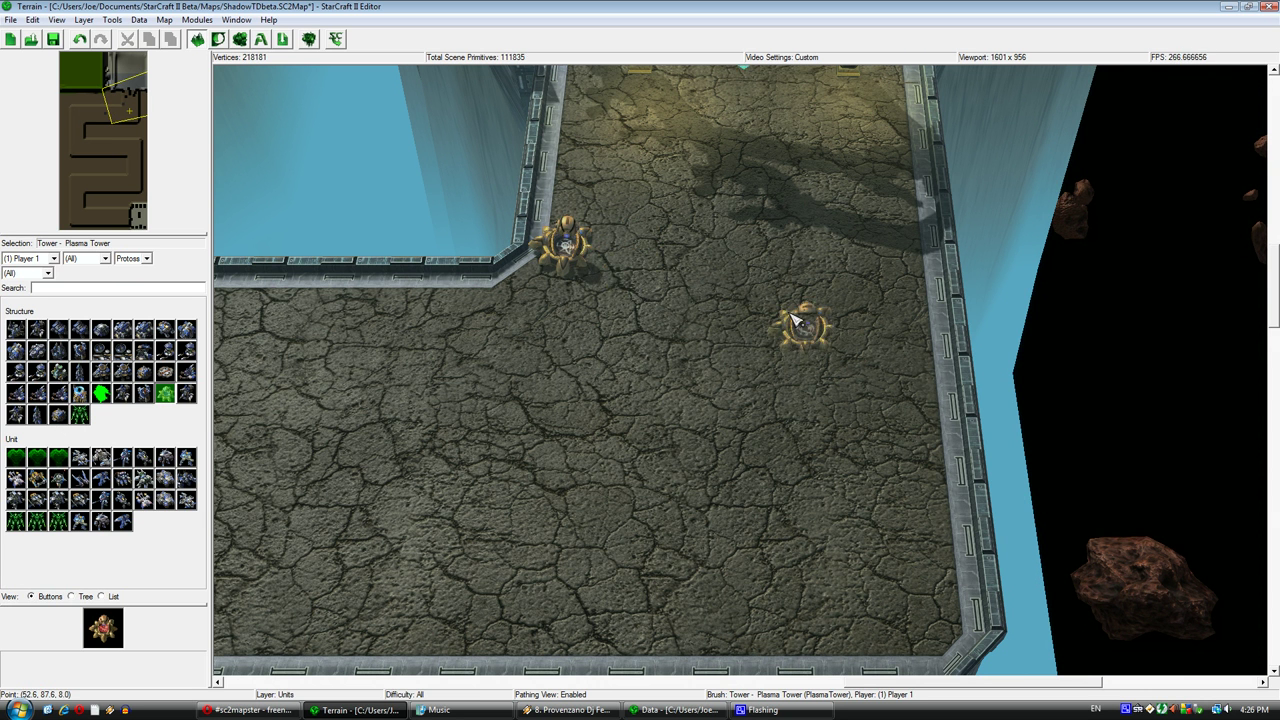
click(632, 256)
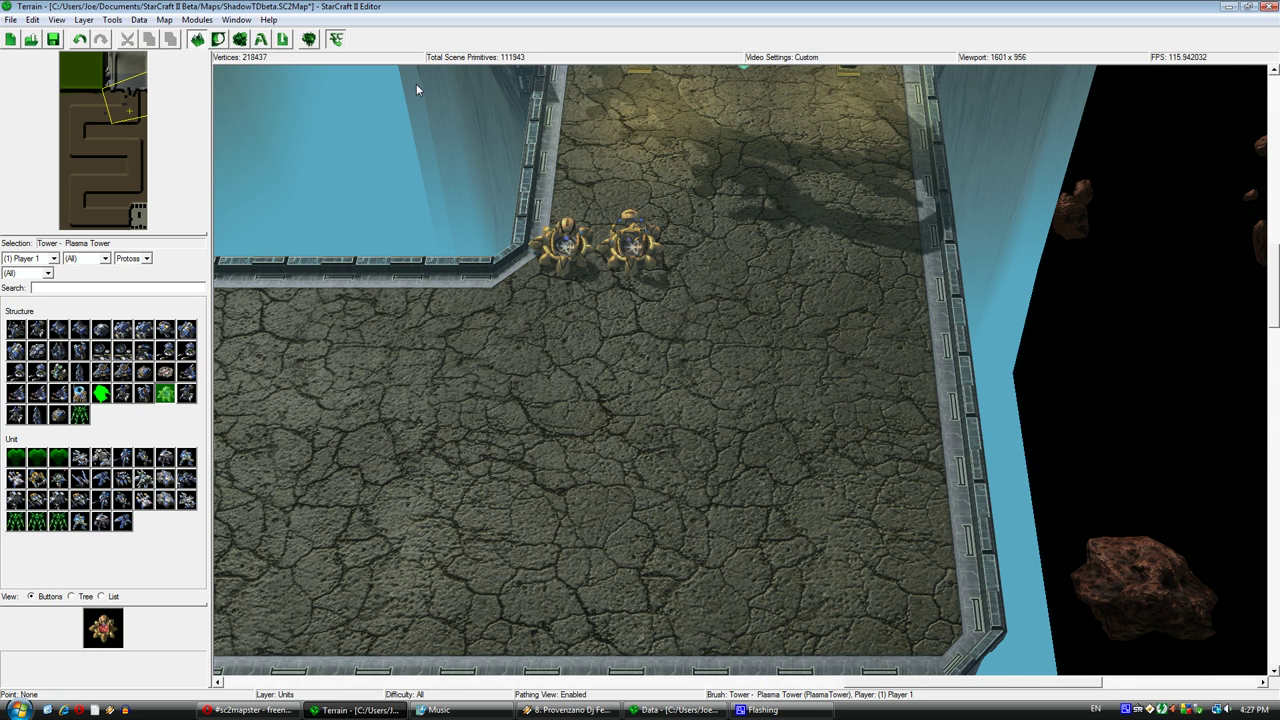
Test the map in the game by starting the next wave to watch the Plasma Towers attack, and return to the editor.
key(alt+Tab)
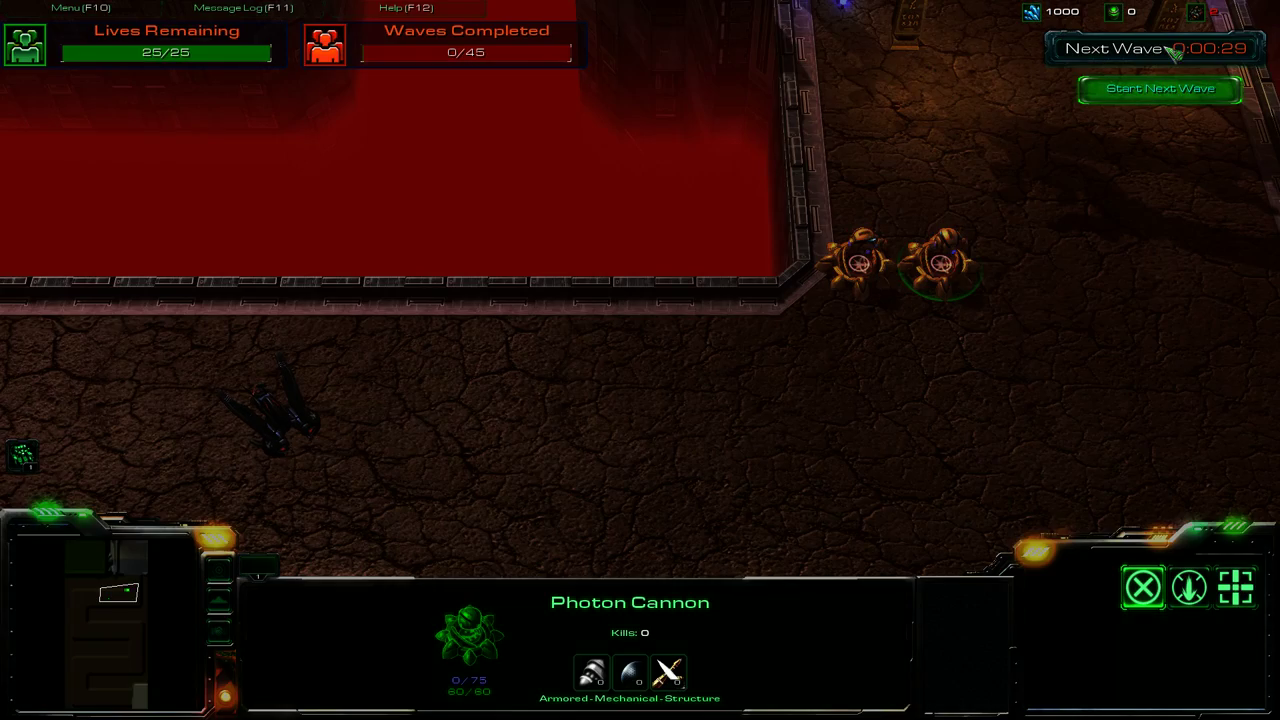
click(1132, 86)
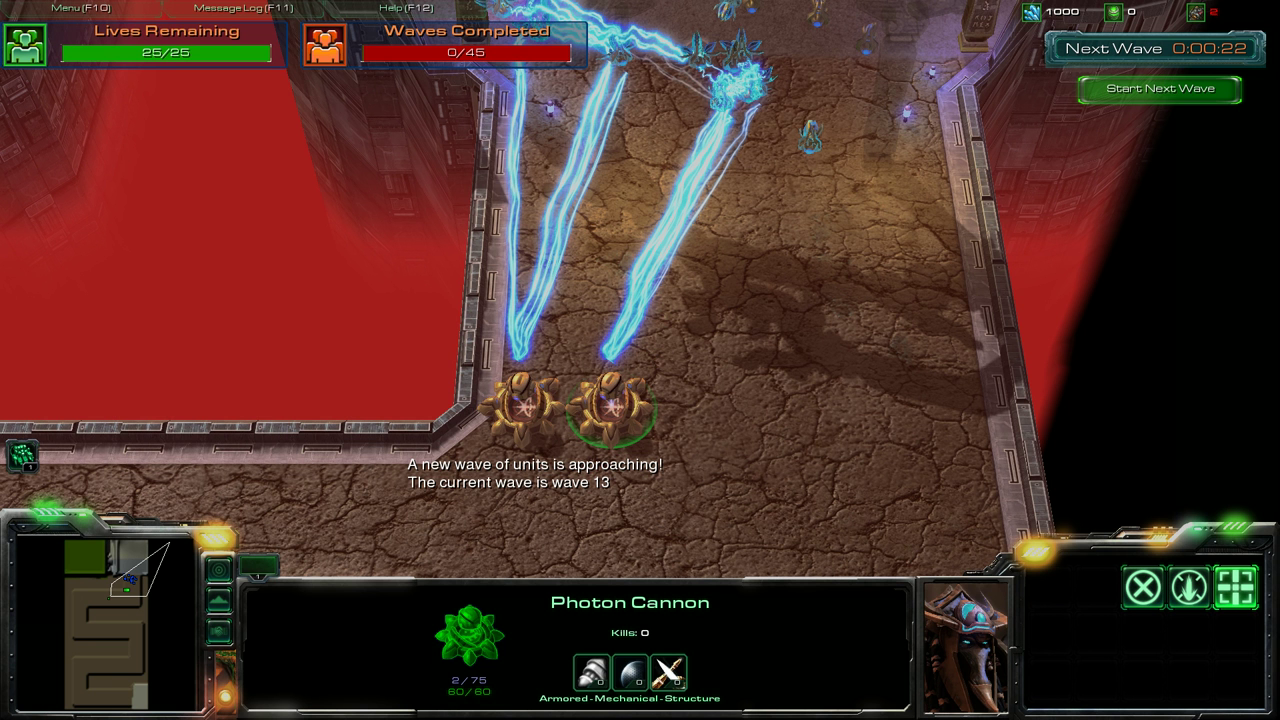
key(alt+Tab)
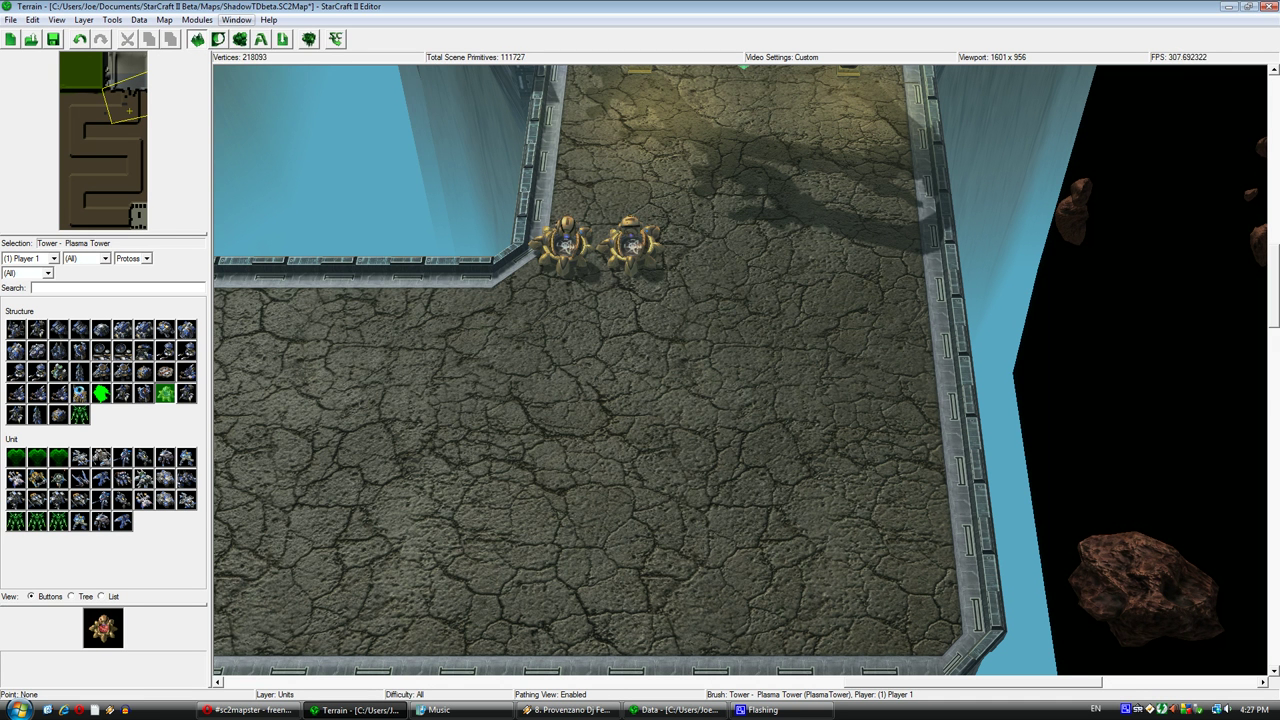
Open the map's Triggers module.
click(236, 20)
mouse_move(198, 20)
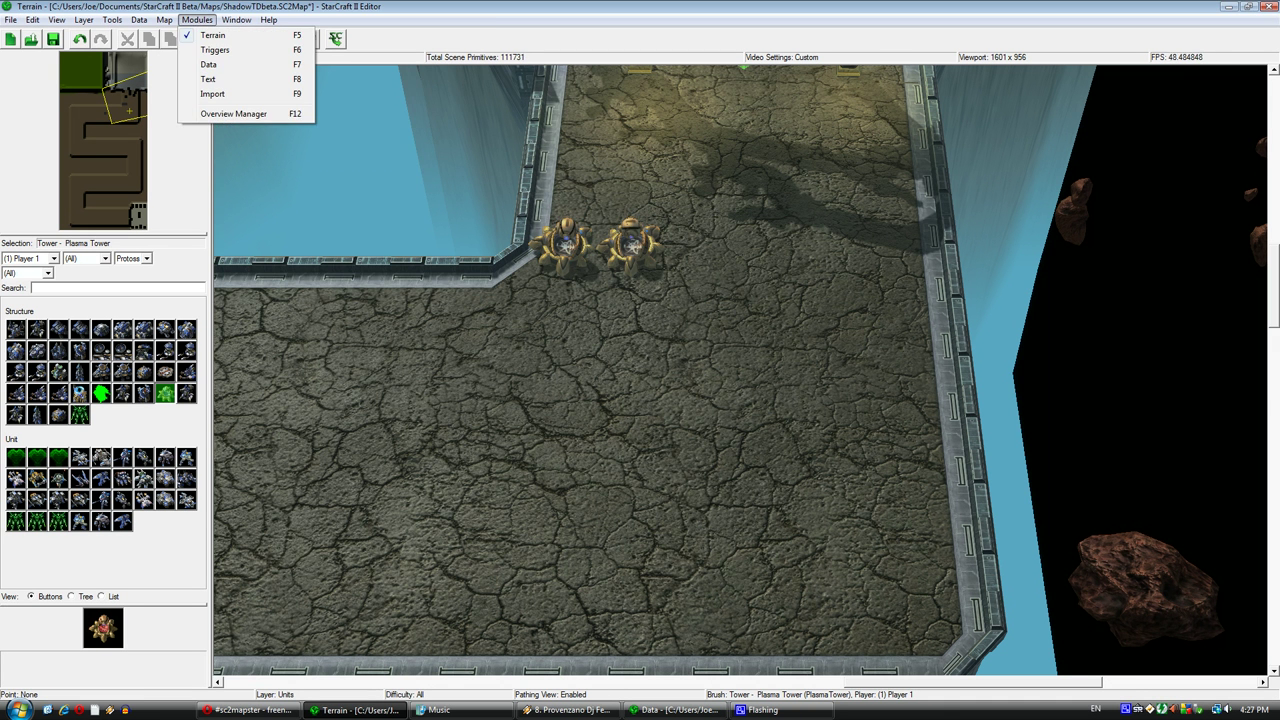
click(217, 50)
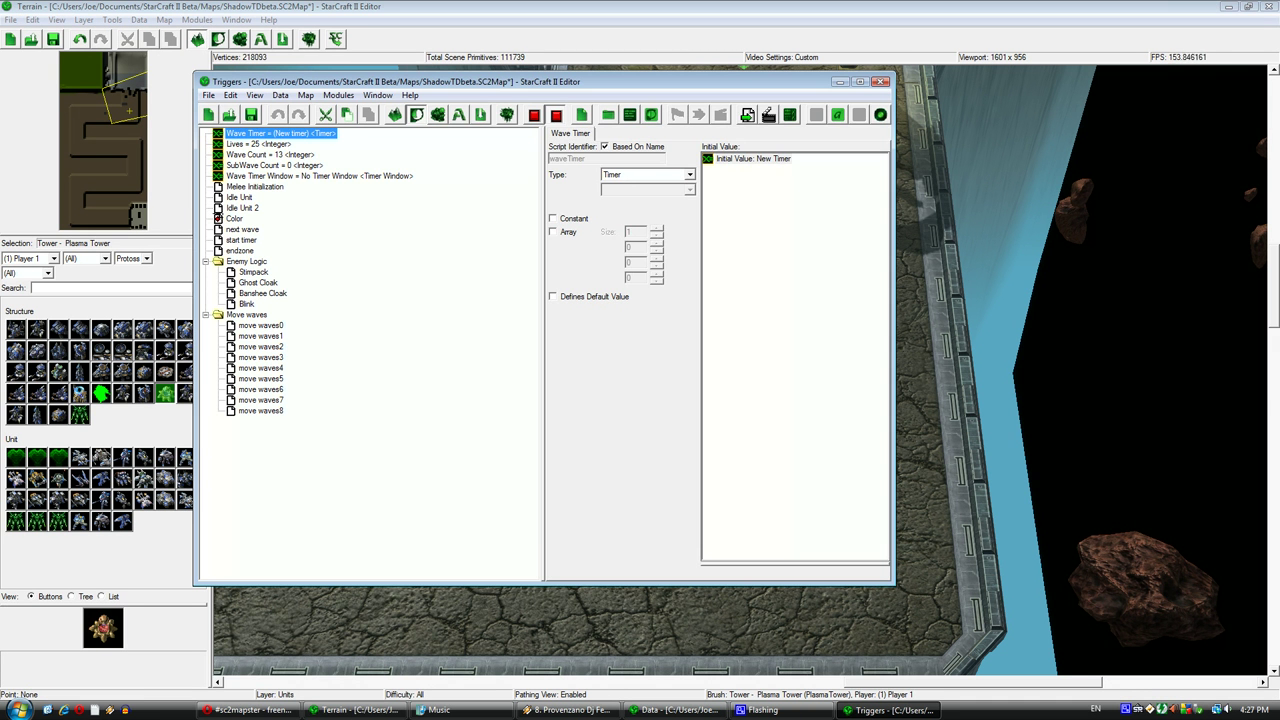
Set the initial value of the Wave Count variable to 1 and put the Triggers module away.
click(258, 144)
click(270, 155)
double_click(740, 159)
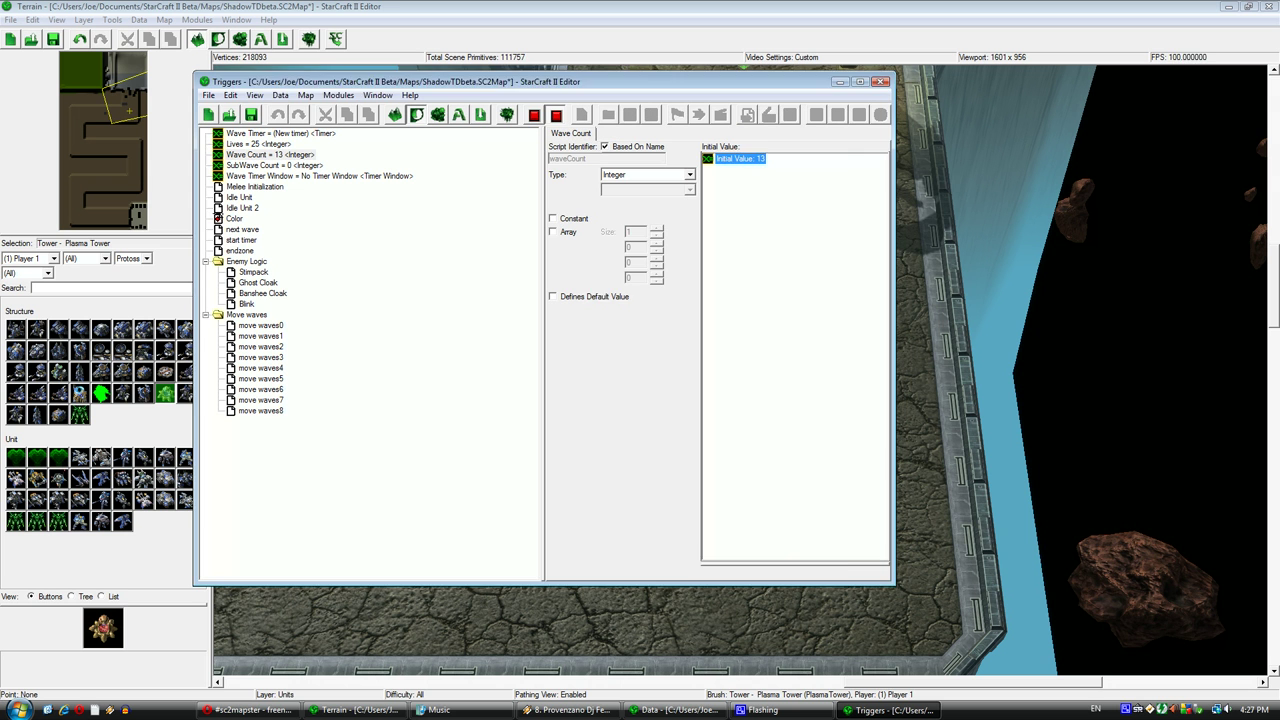
text(1)
key(Return)
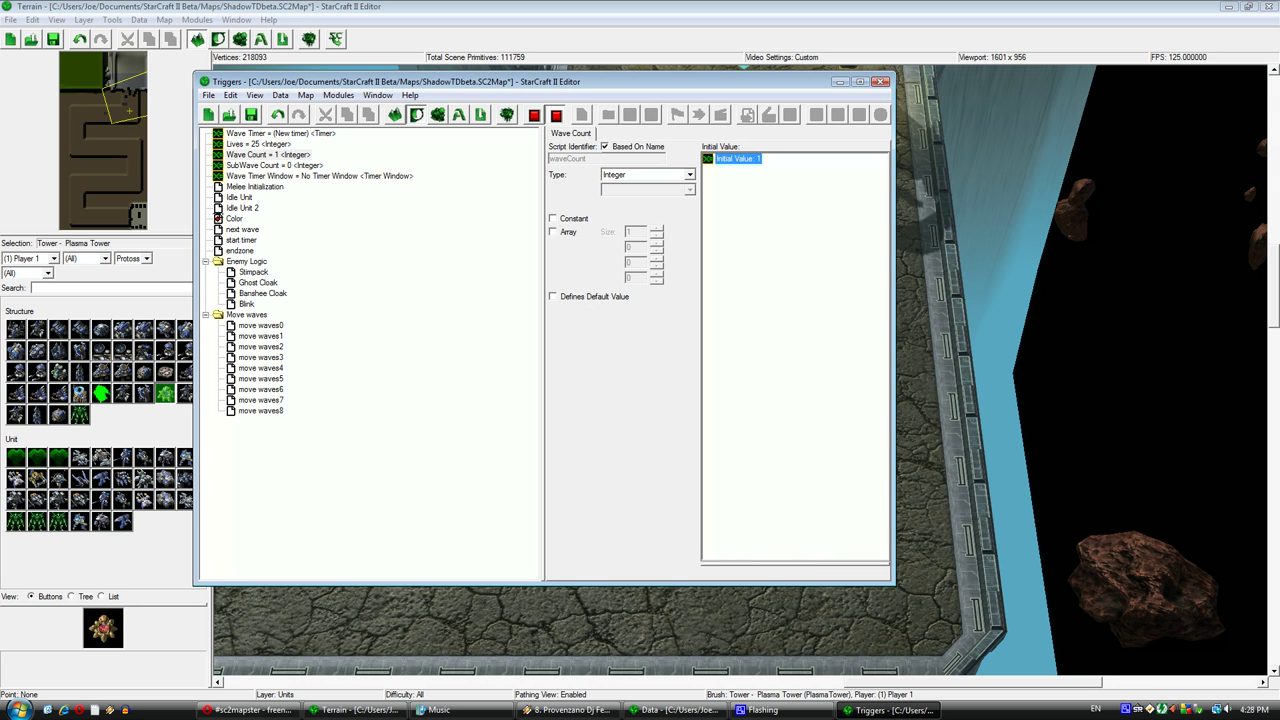
click(842, 82)
Switch to the Data module and set the Tower - Plasma Tower unit's weapon to Tower - Plasma Tower.
click(675, 710)
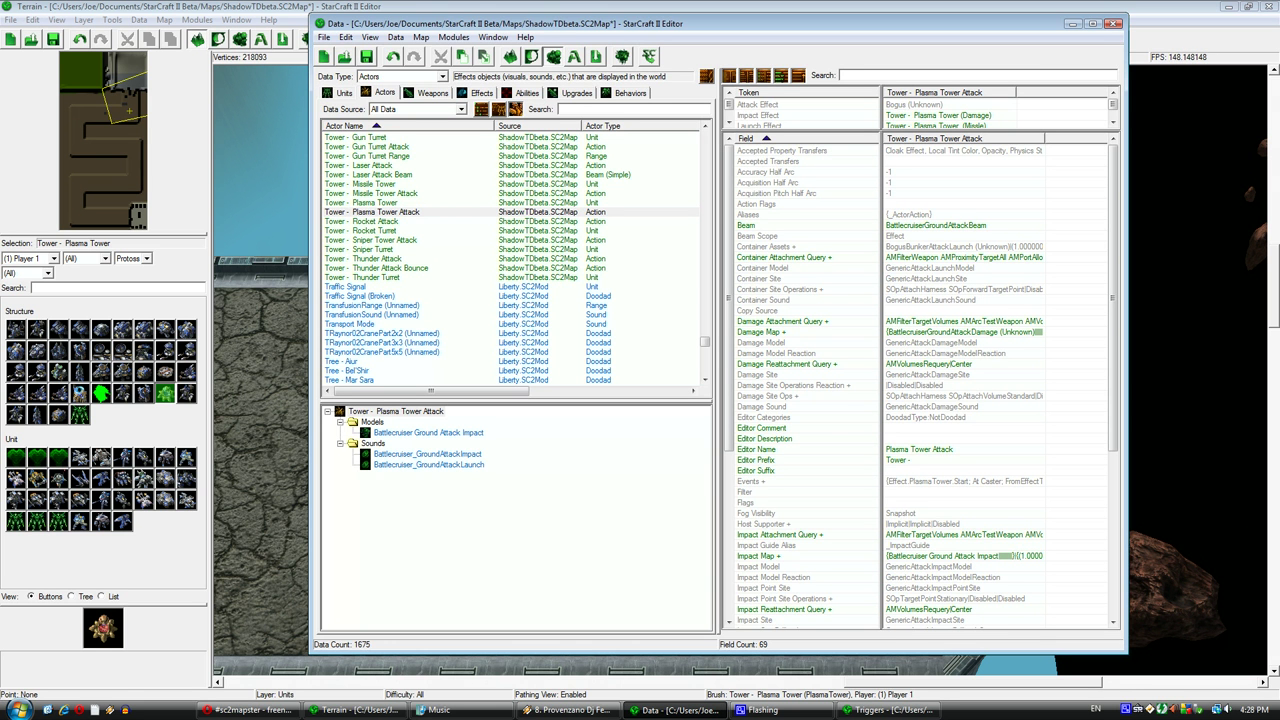
click(344, 93)
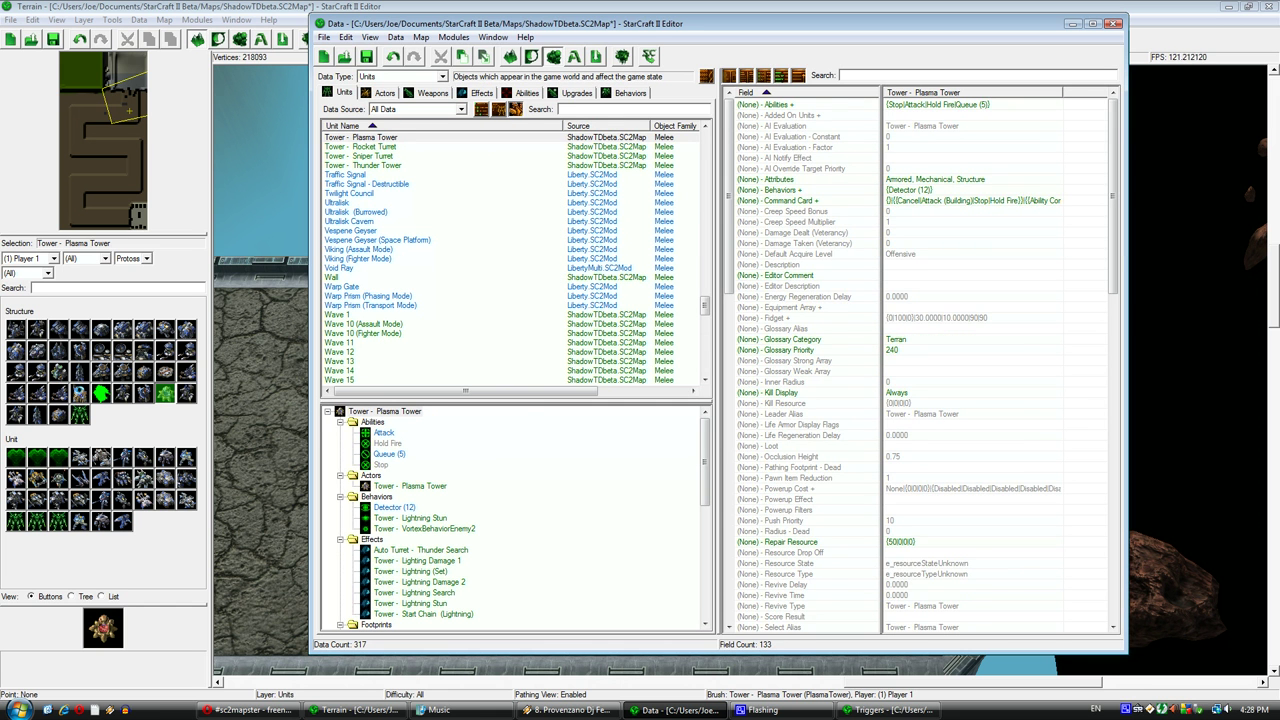
drag(1113, 196, 1113, 366)
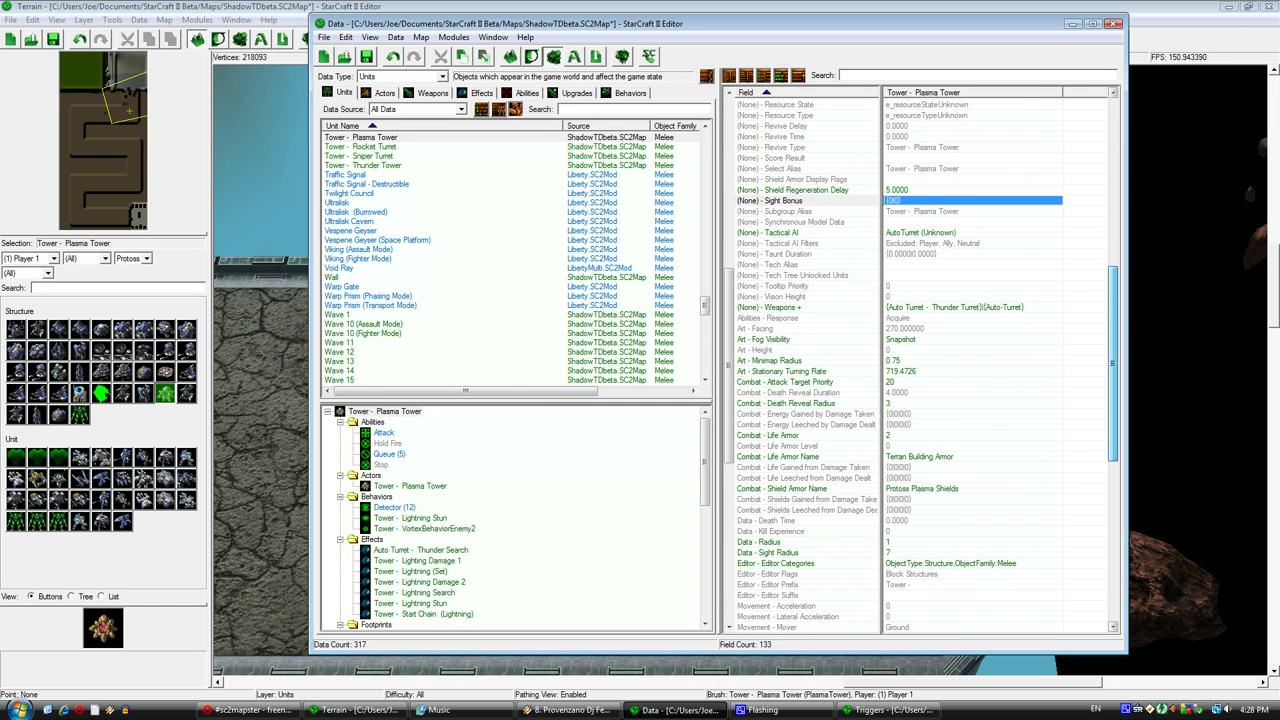
double_click(954, 307)
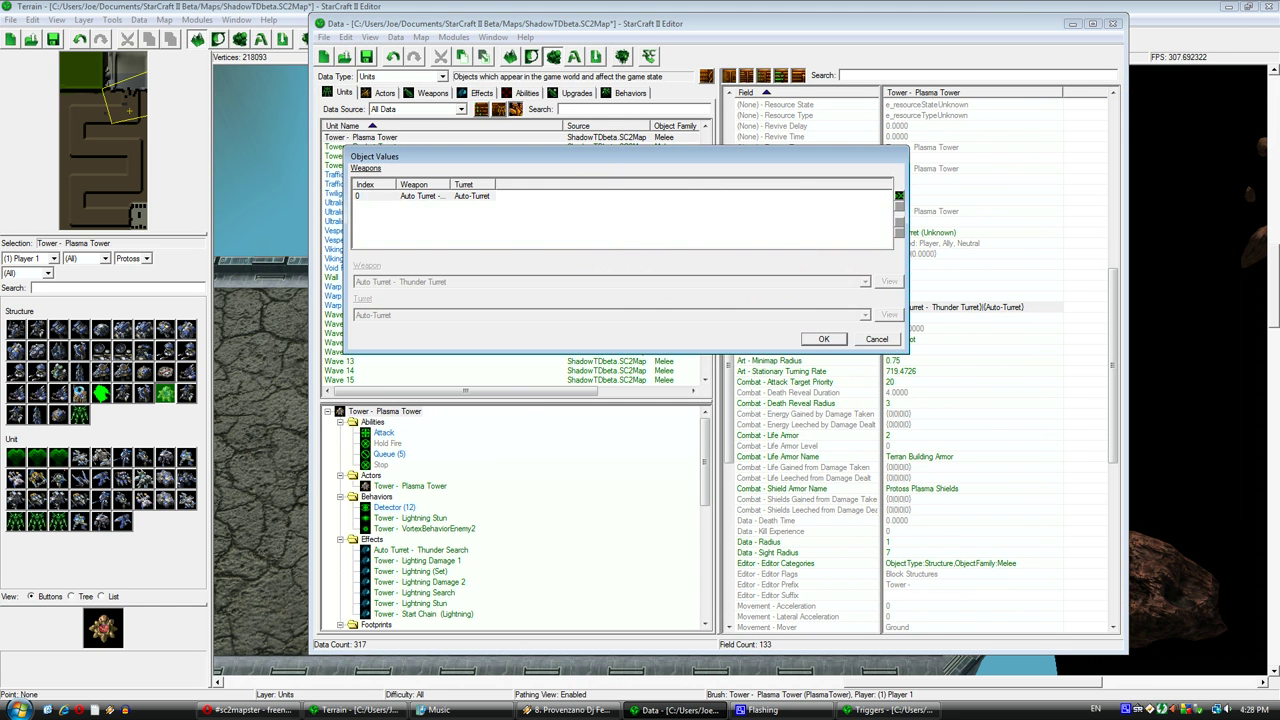
click(430, 196)
click(450, 282)
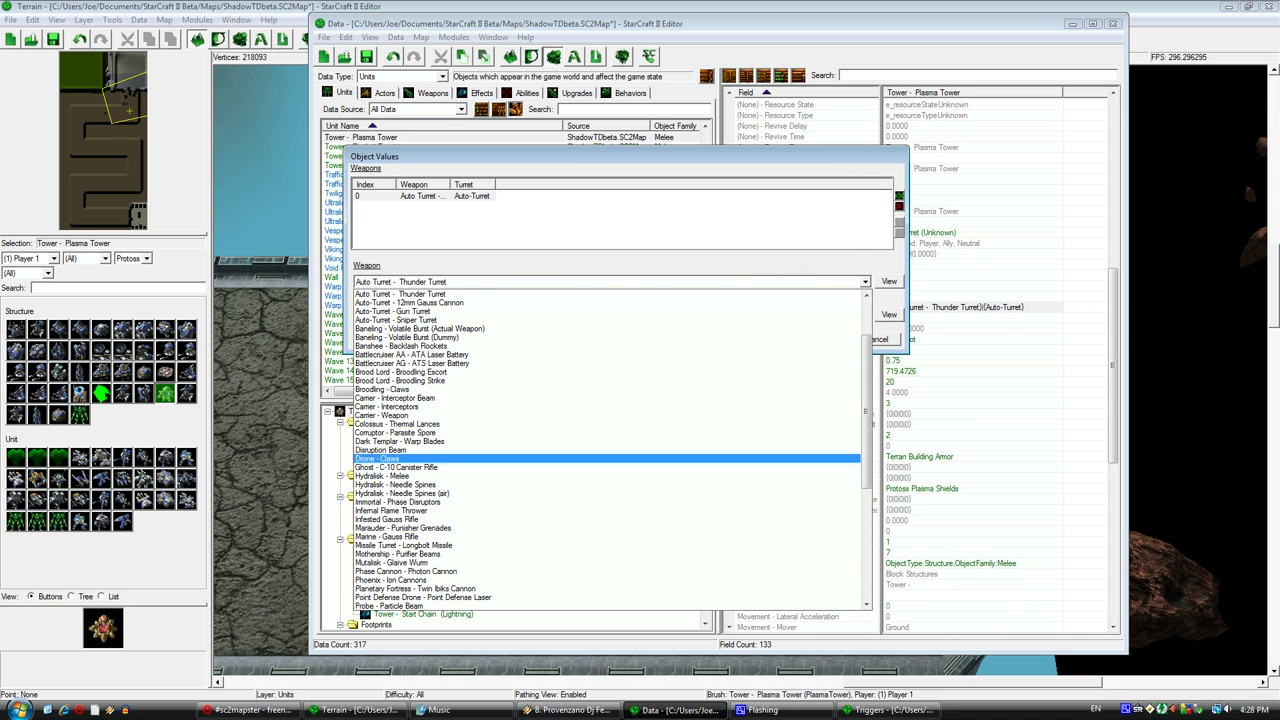
scroll(600, 458, down, 9)
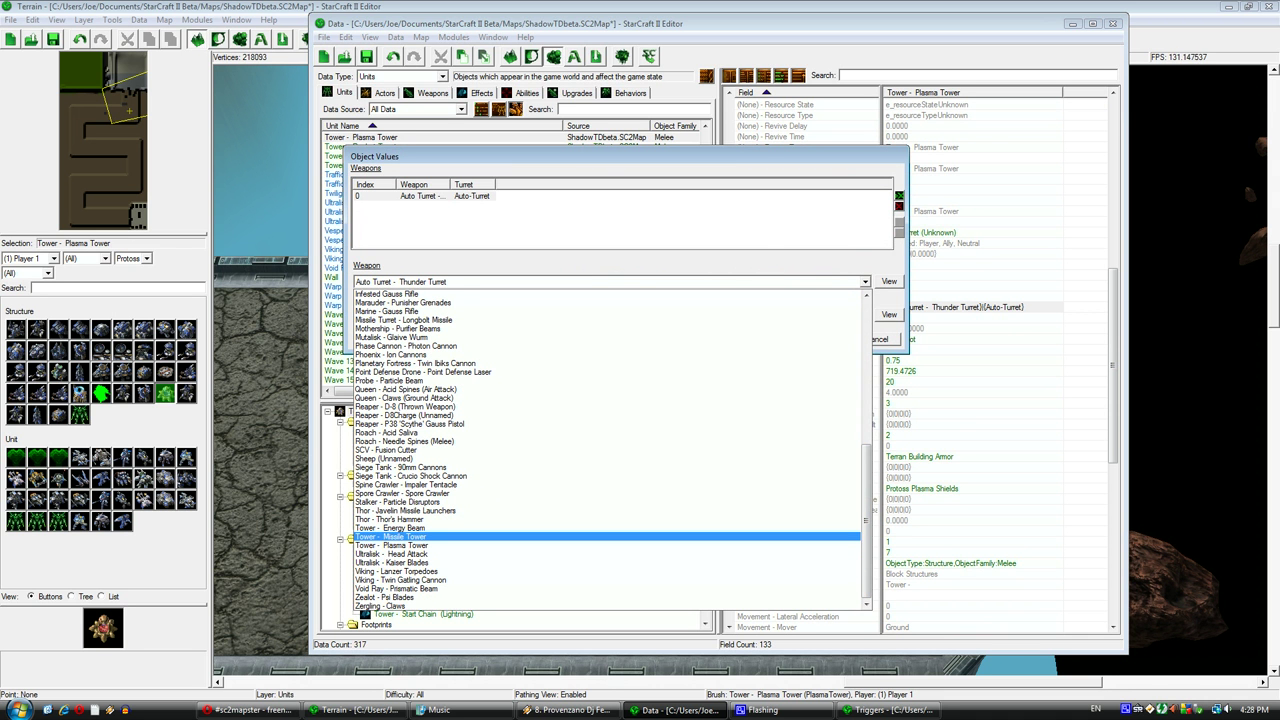
click(400, 545)
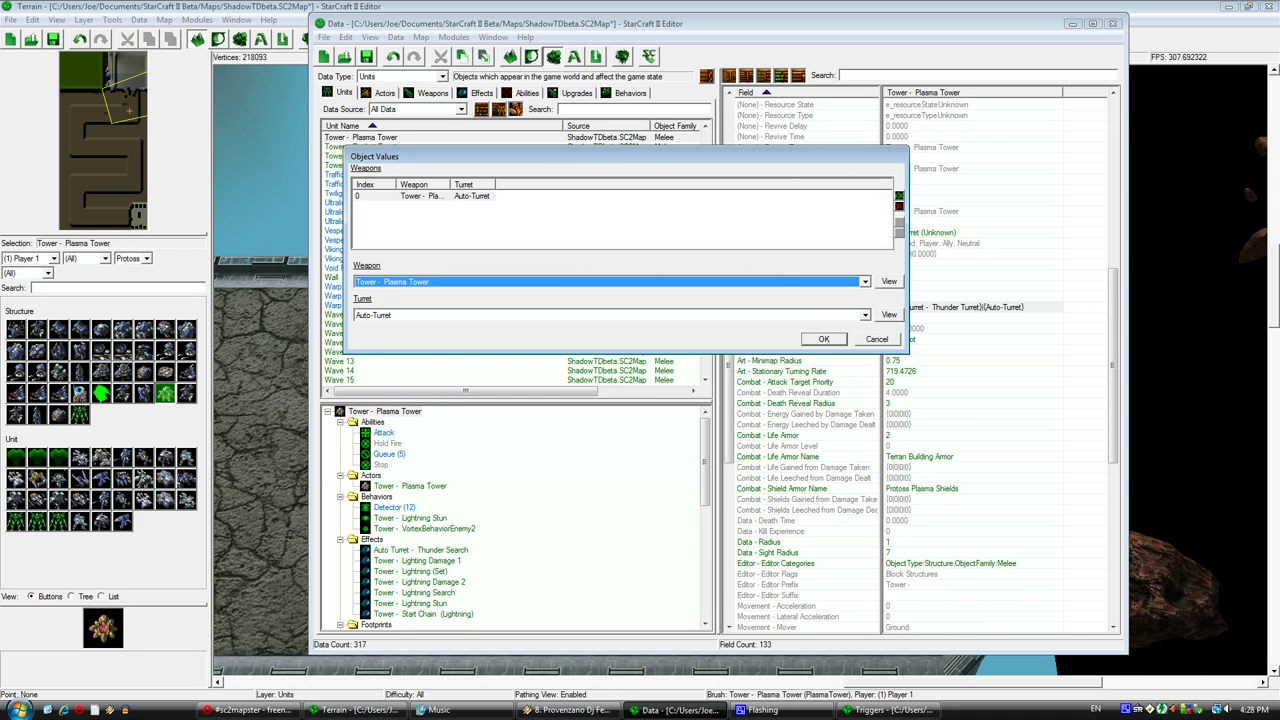
click(824, 339)
key(Return)
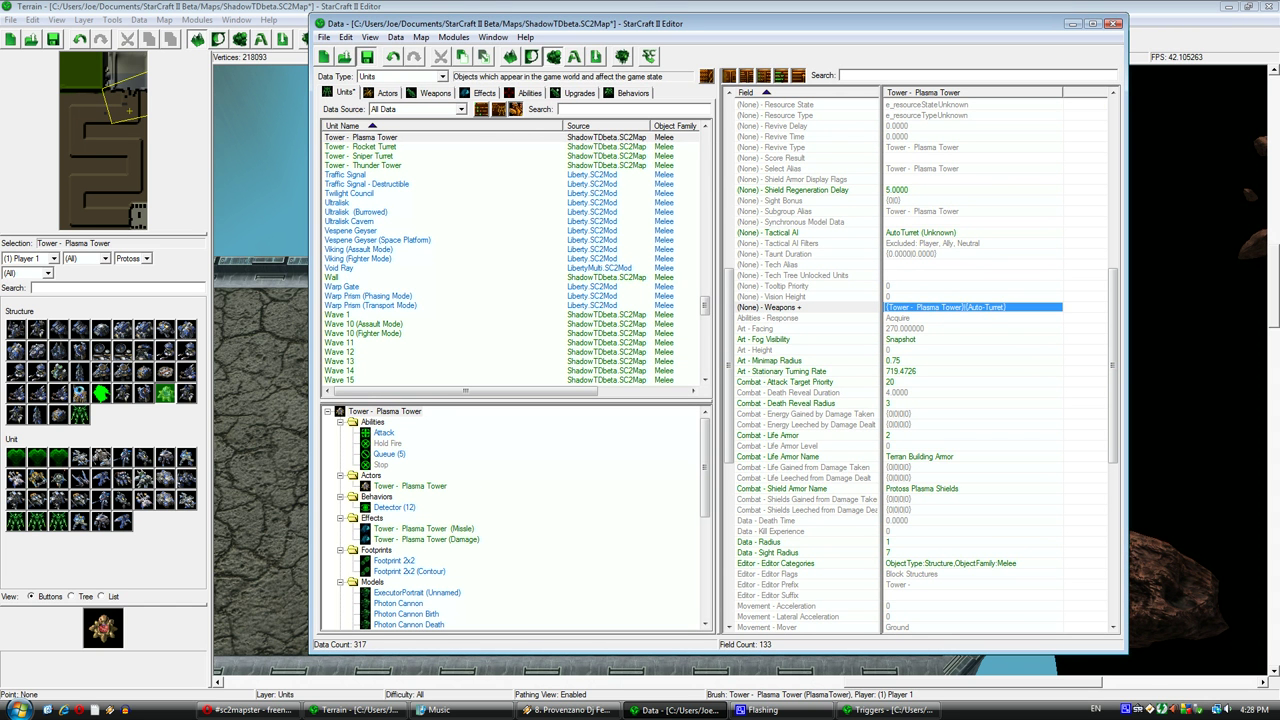
Remove the Detector (12) behavior from the Tower - Plasma Tower unit and save the map.
drag(1113, 366, 1113, 526)
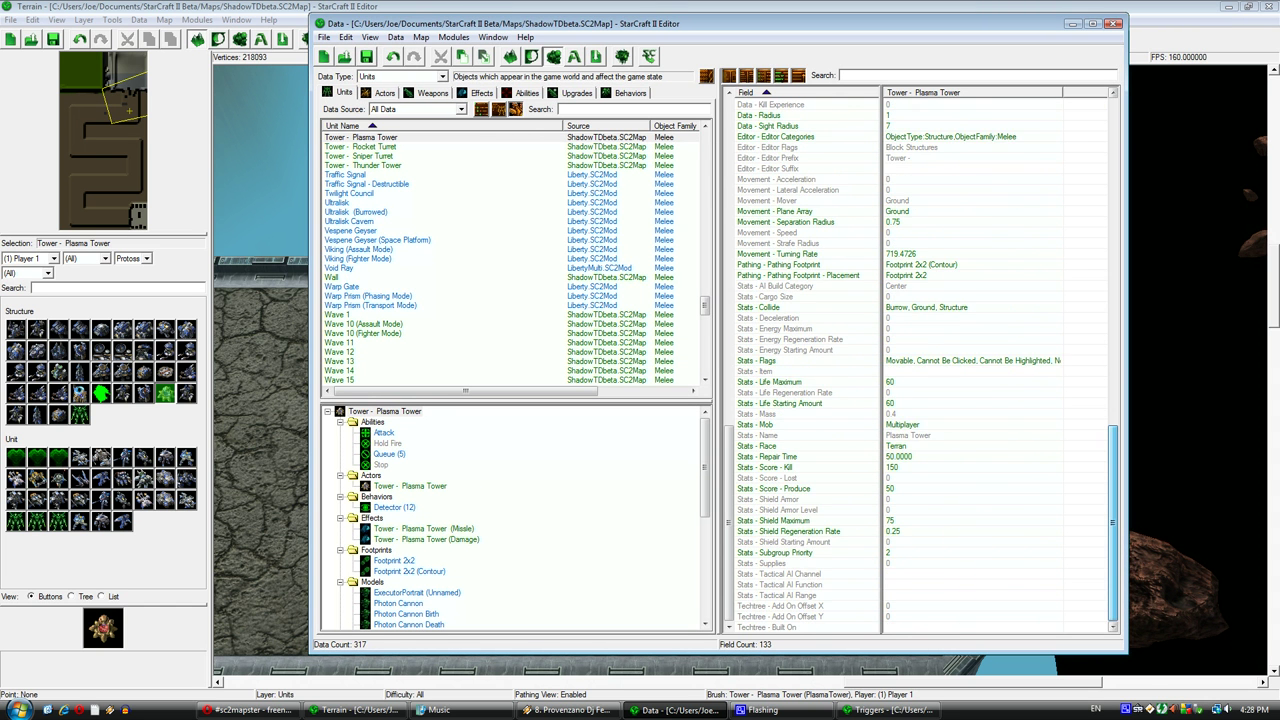
scroll(921, 366, up, 15)
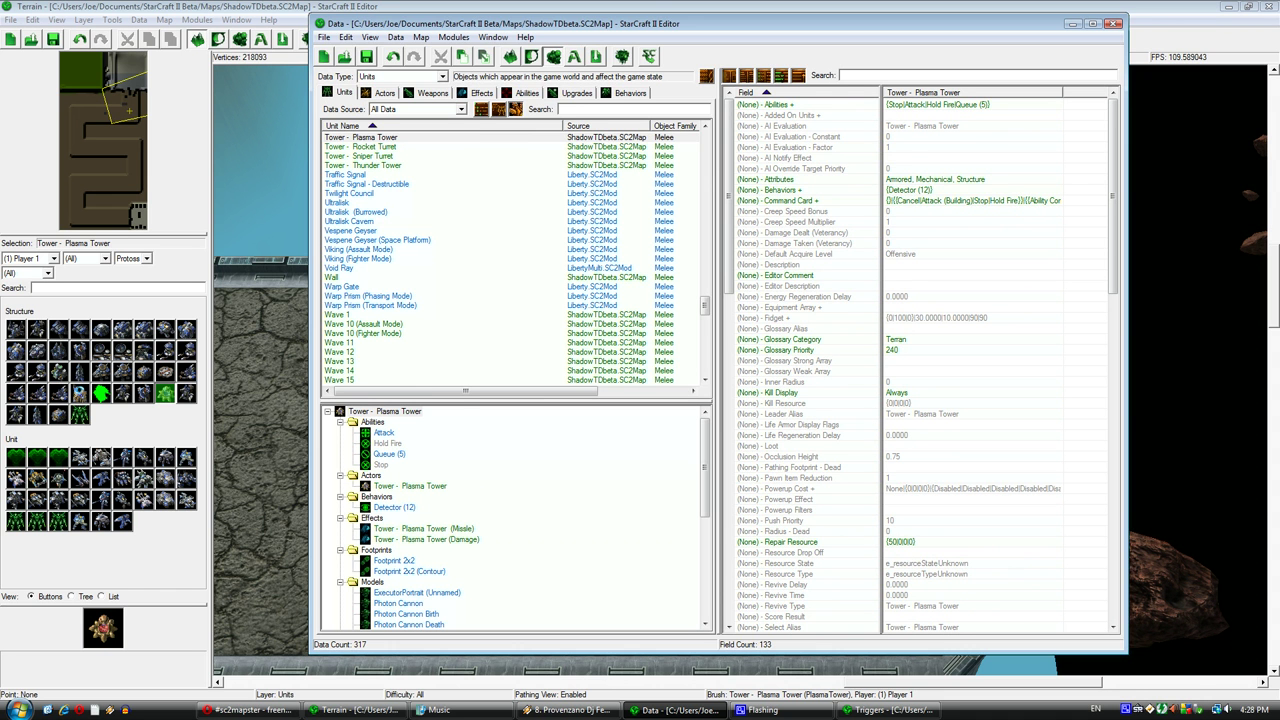
double_click(909, 190)
click(432, 196)
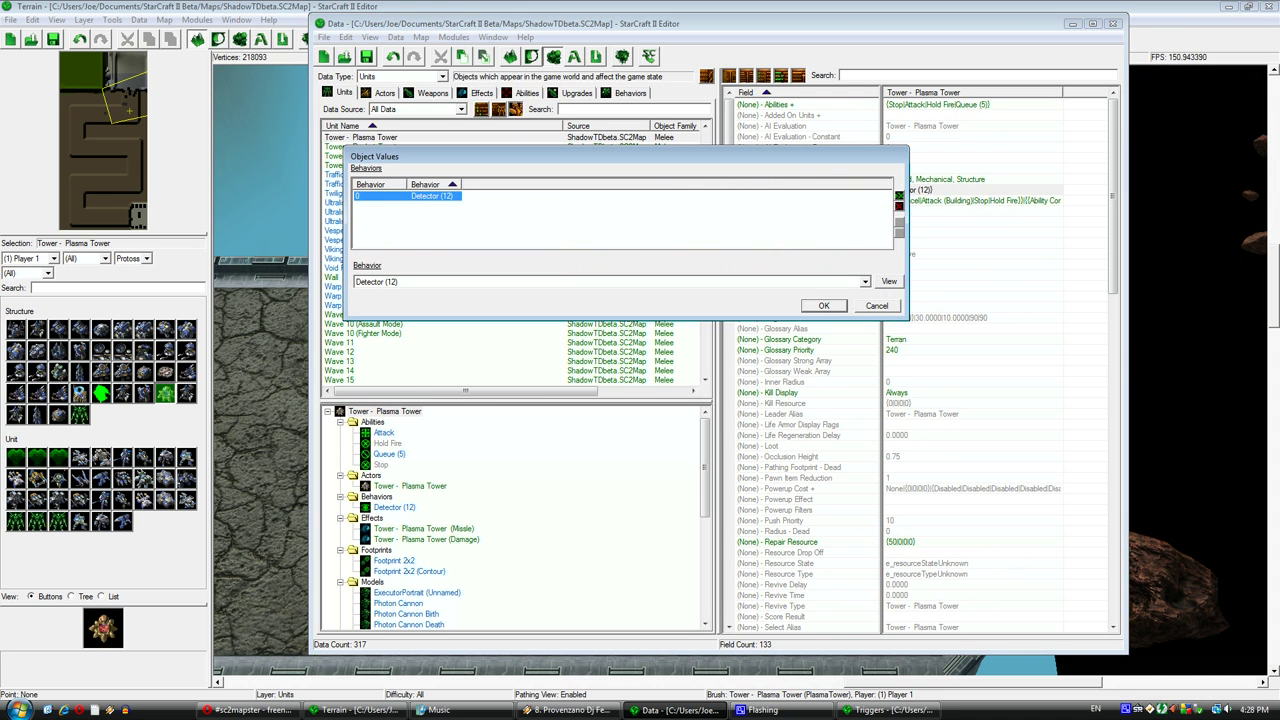
key(Delete)
key(Return)
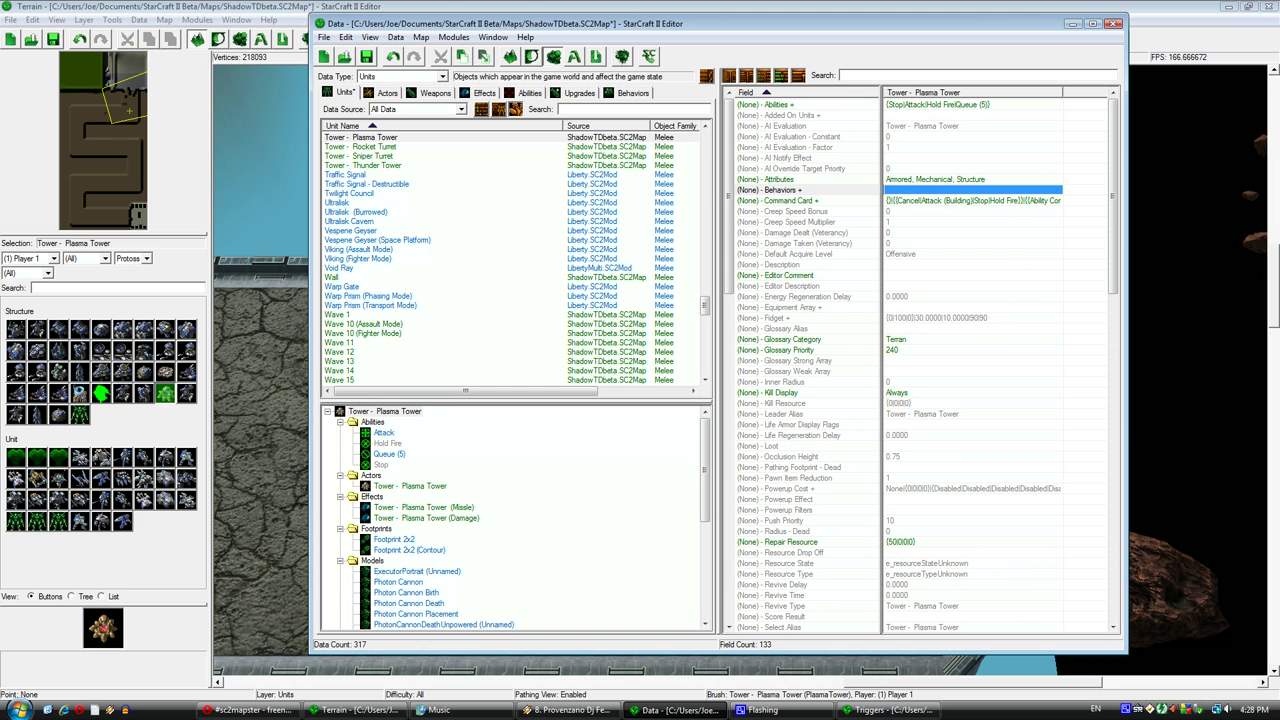
key(ctrl+s)
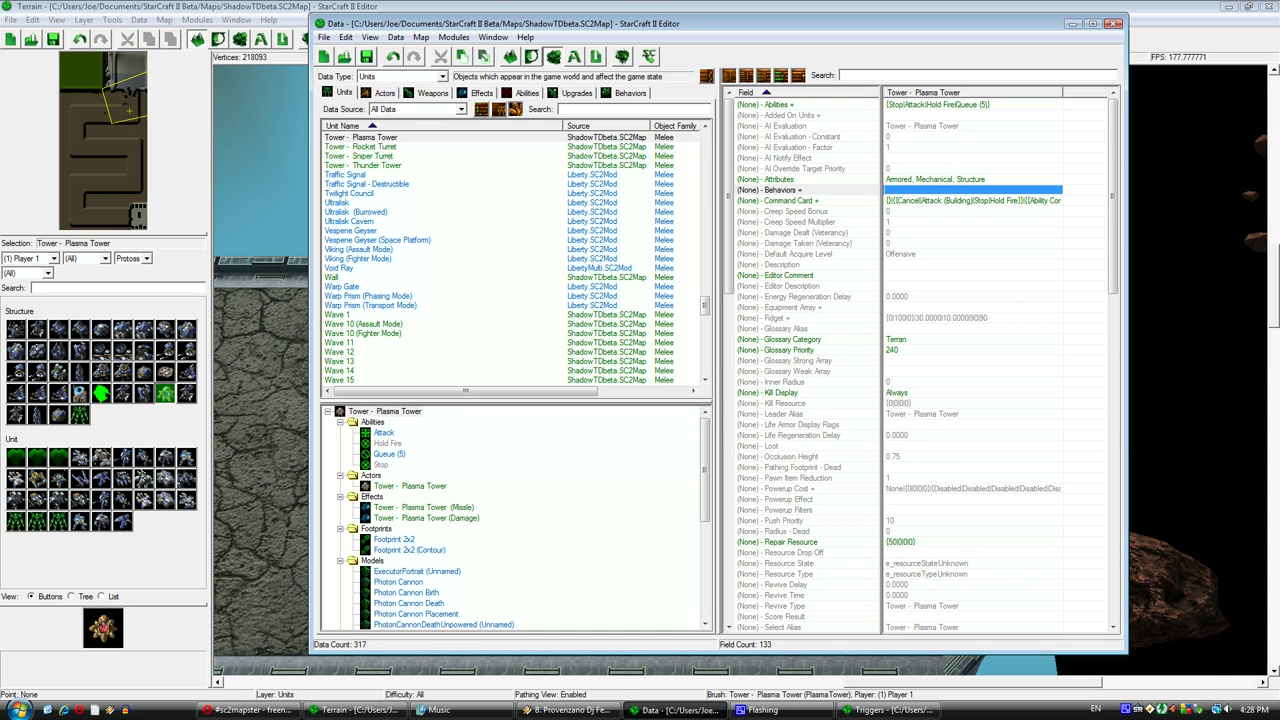
Open the Events field of the Tower - Plasma Tower Attack actor.
click(383, 93)
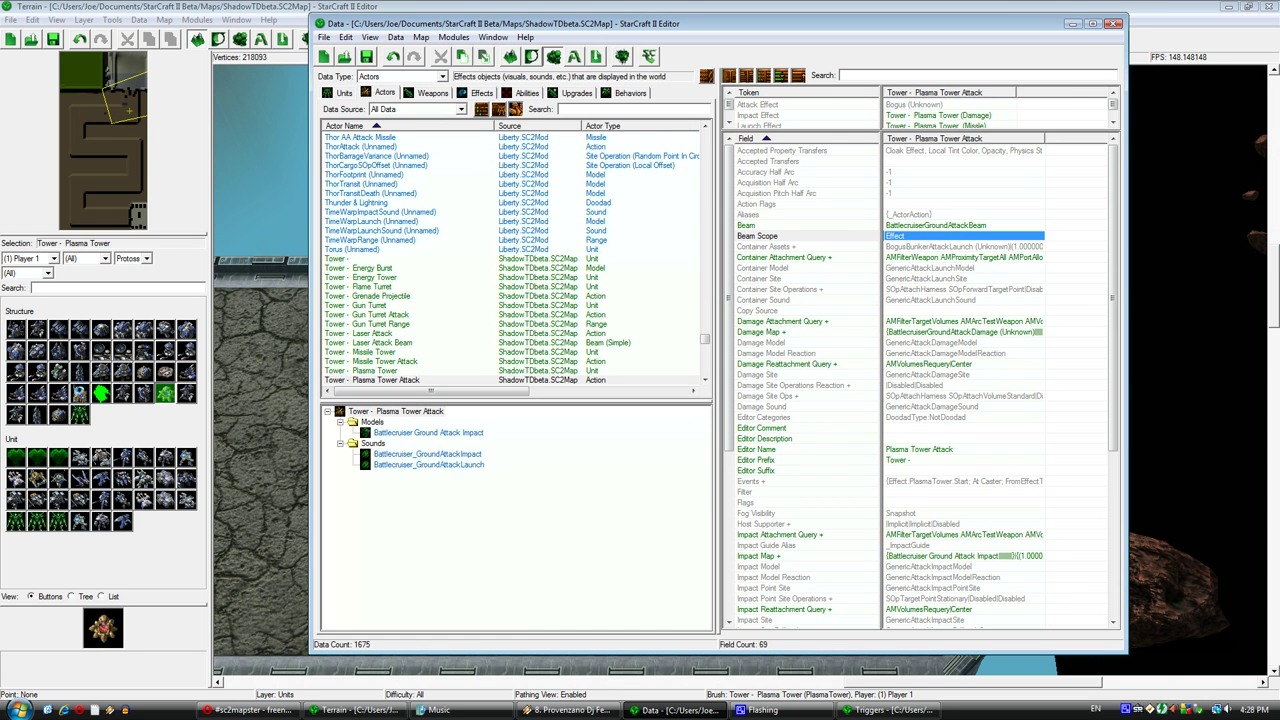
click(930, 460)
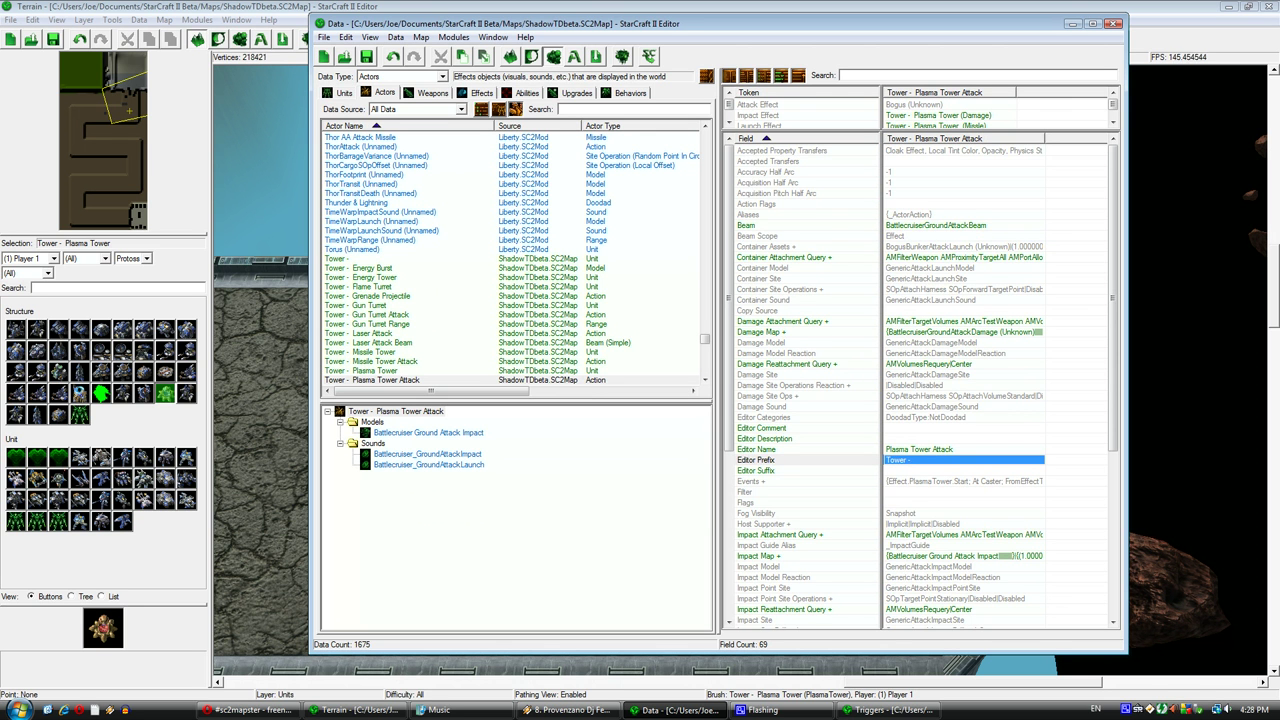
scroll(921, 384, down, 5)
scroll(921, 384, down, 3)
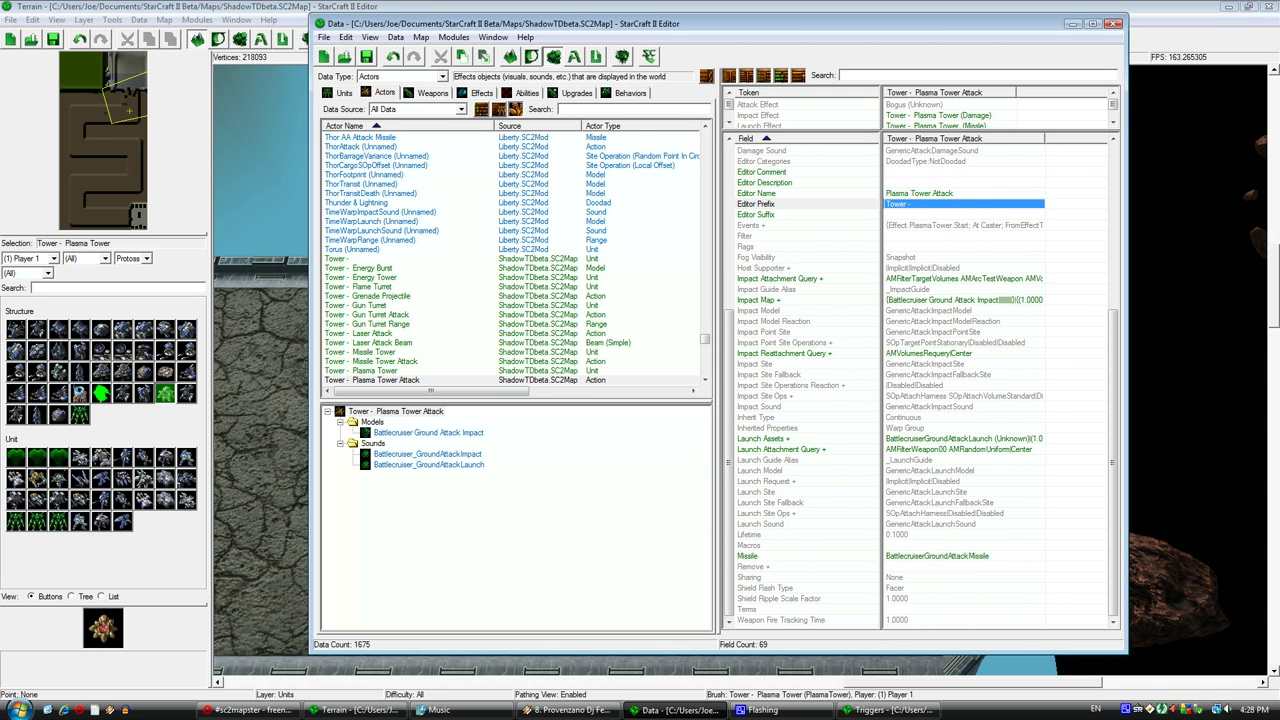
scroll(921, 384, up, 4)
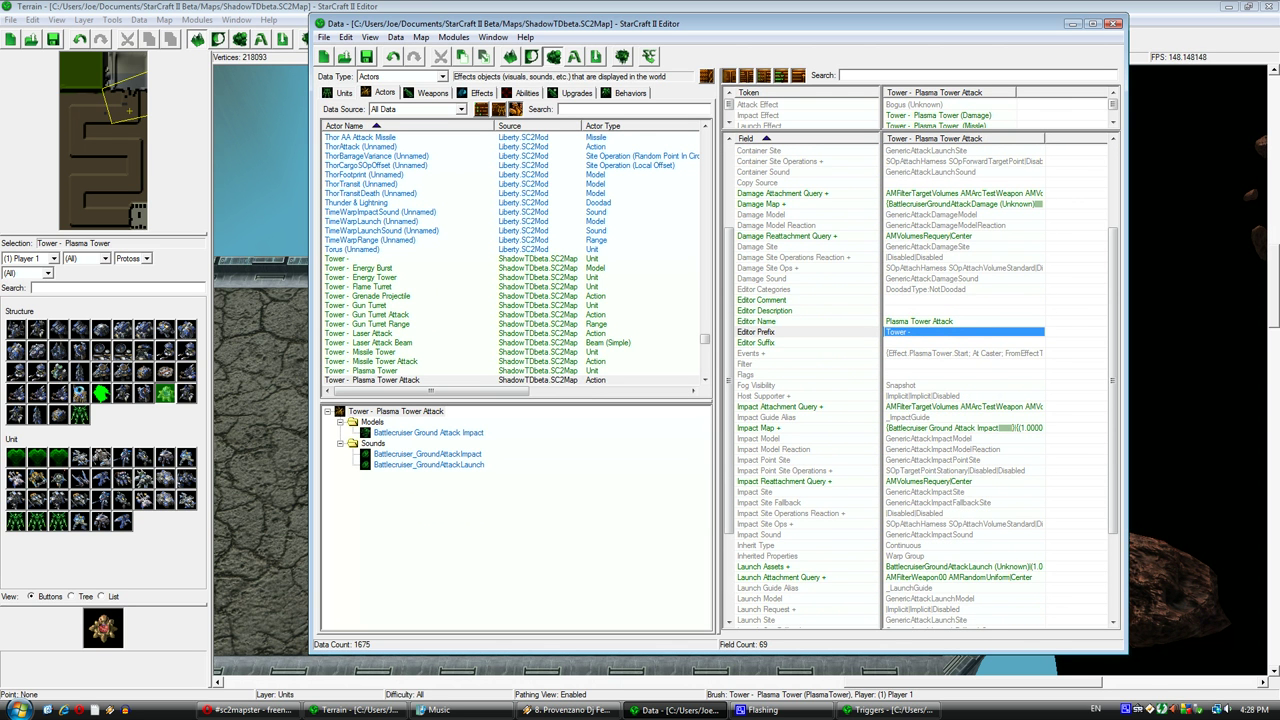
double_click(921, 353)
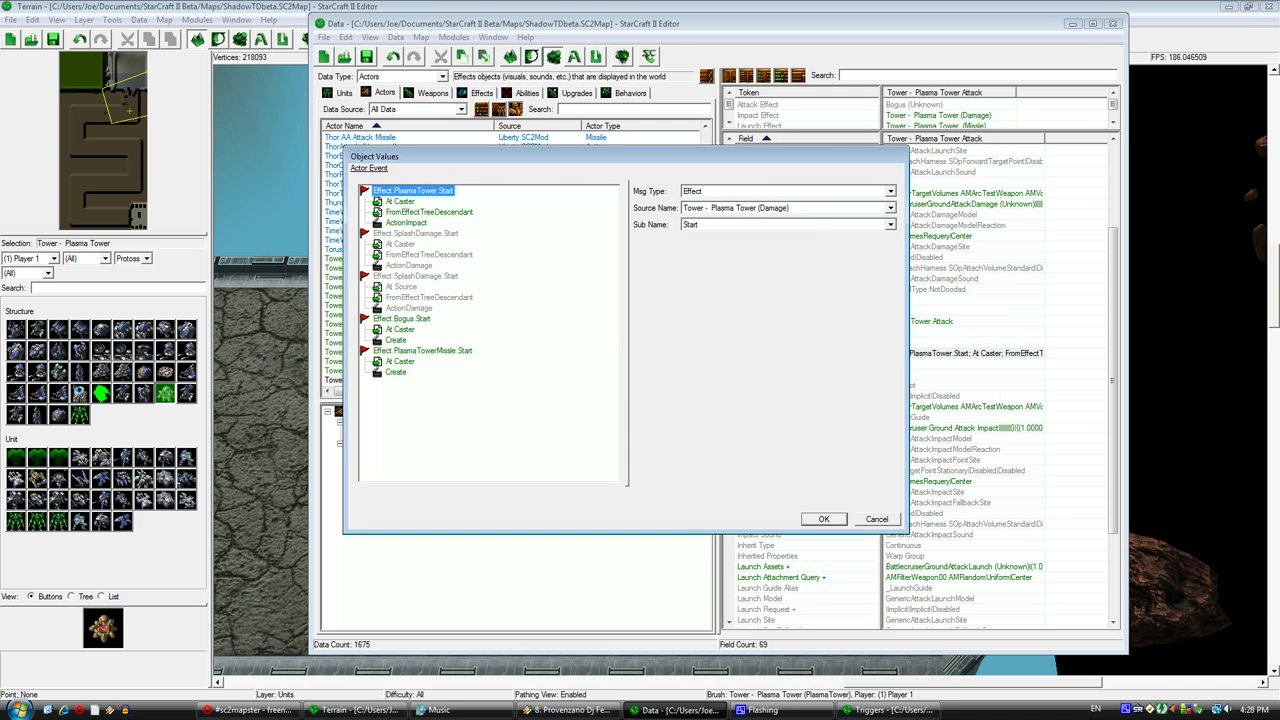
Check the source effects, terms and messages of the actor's PlasmaTower, SplashDamage and Bogus start events.
click(785, 208)
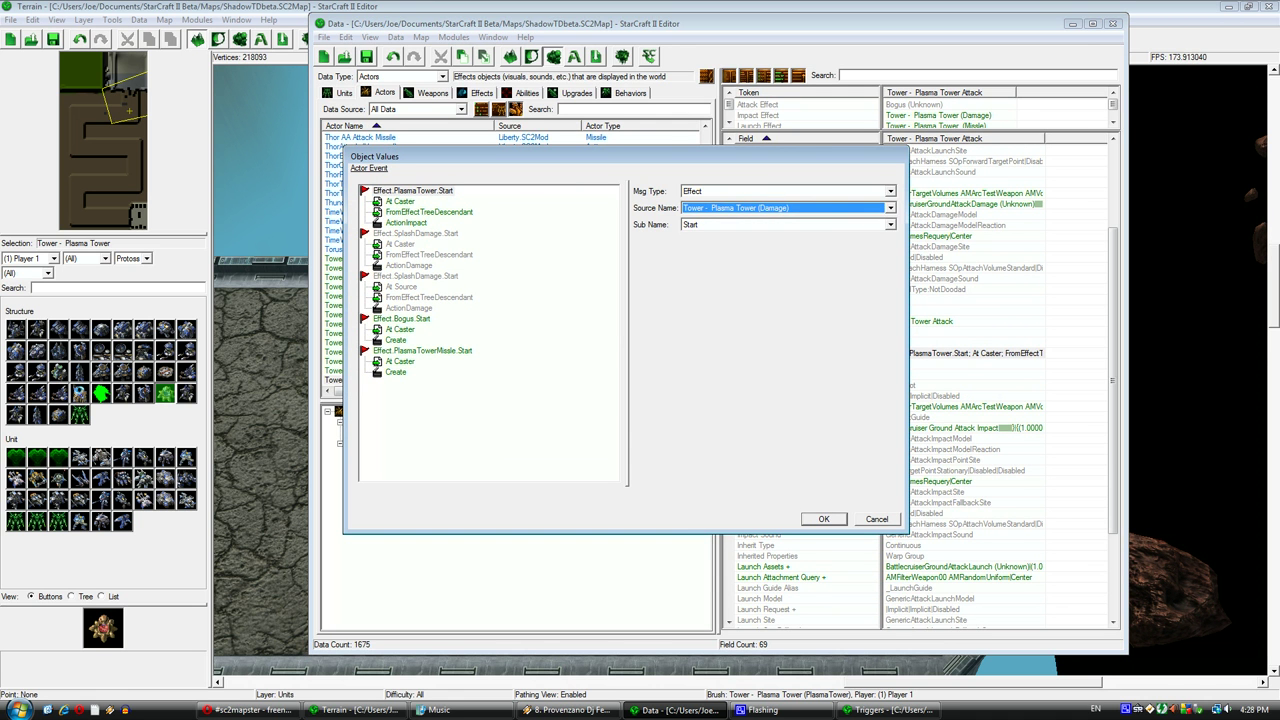
click(400, 201)
click(406, 223)
click(415, 233)
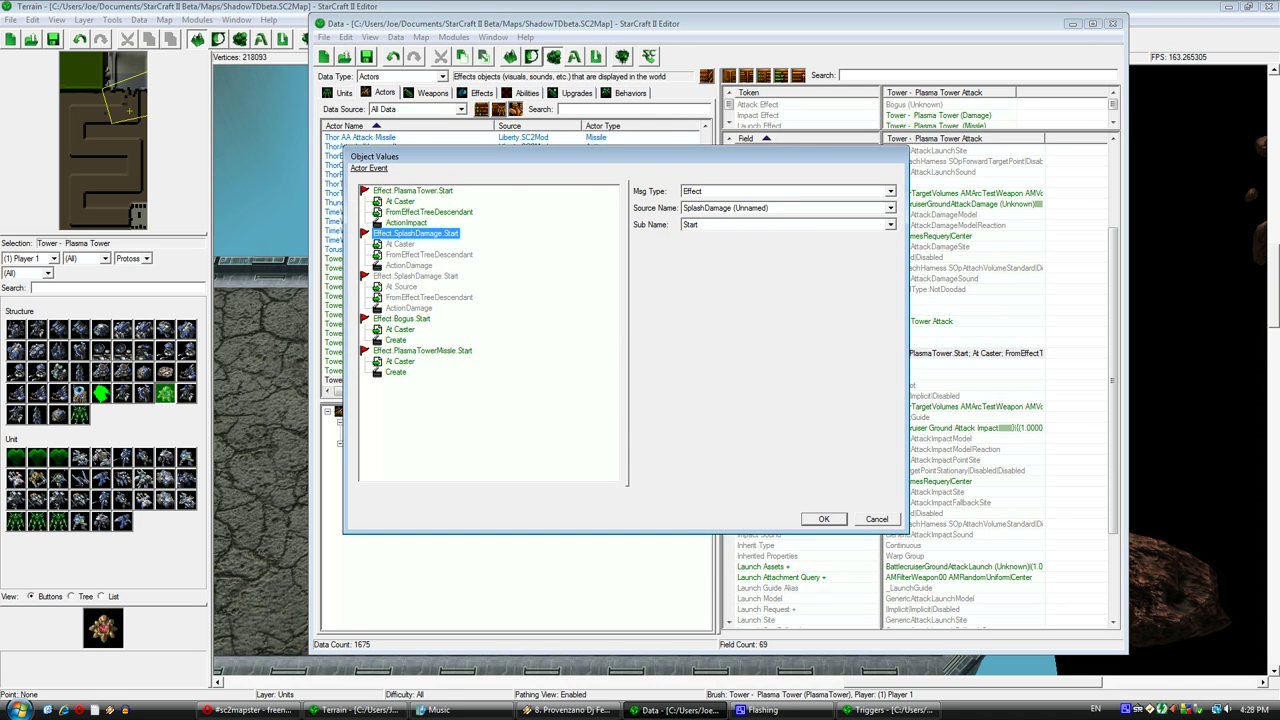
click(402, 319)
click(400, 330)
click(396, 340)
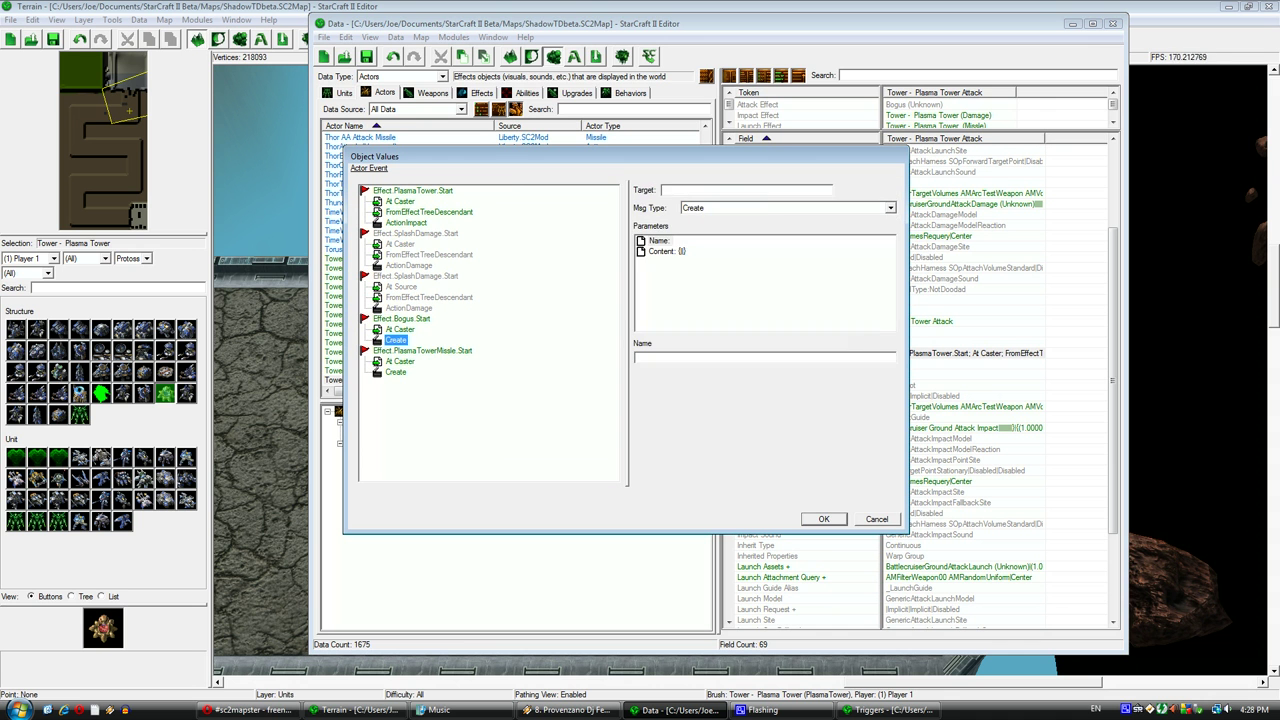
Check the PlasmaTowerMissile start event's source effect, caster term and Create message, and close the actor events.
click(422, 351)
click(785, 208)
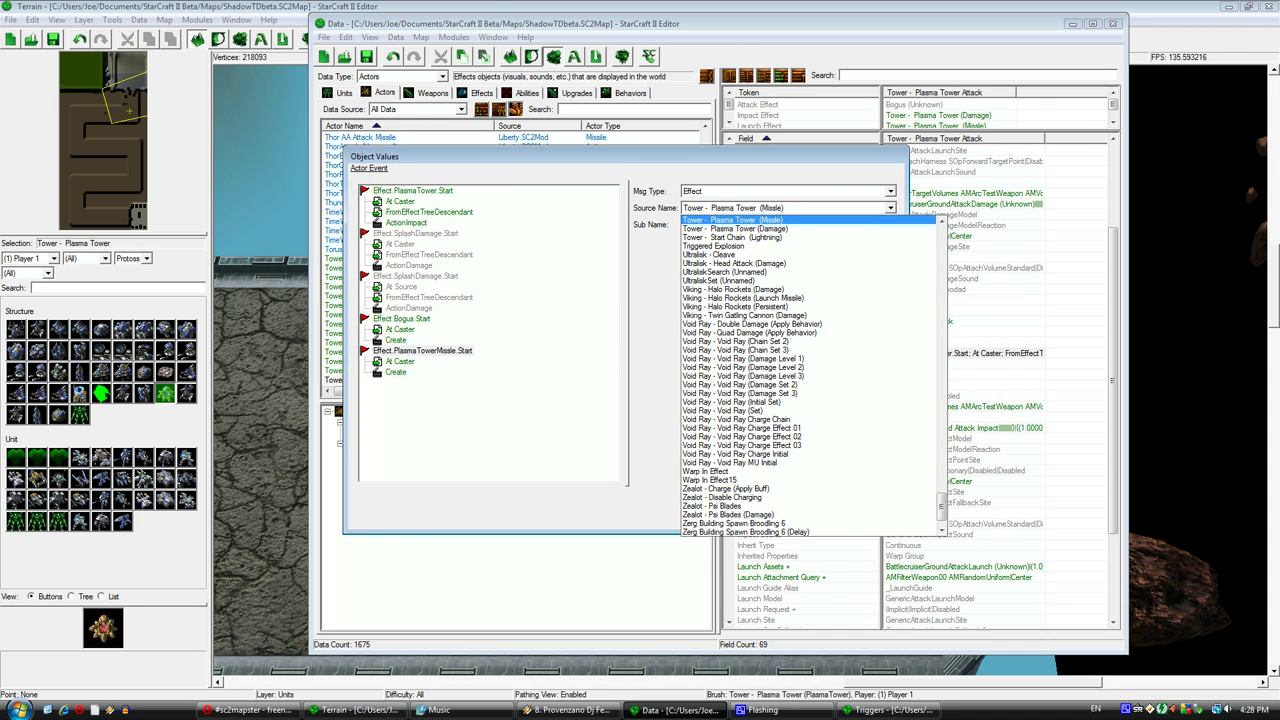
click(785, 208)
click(400, 362)
click(396, 372)
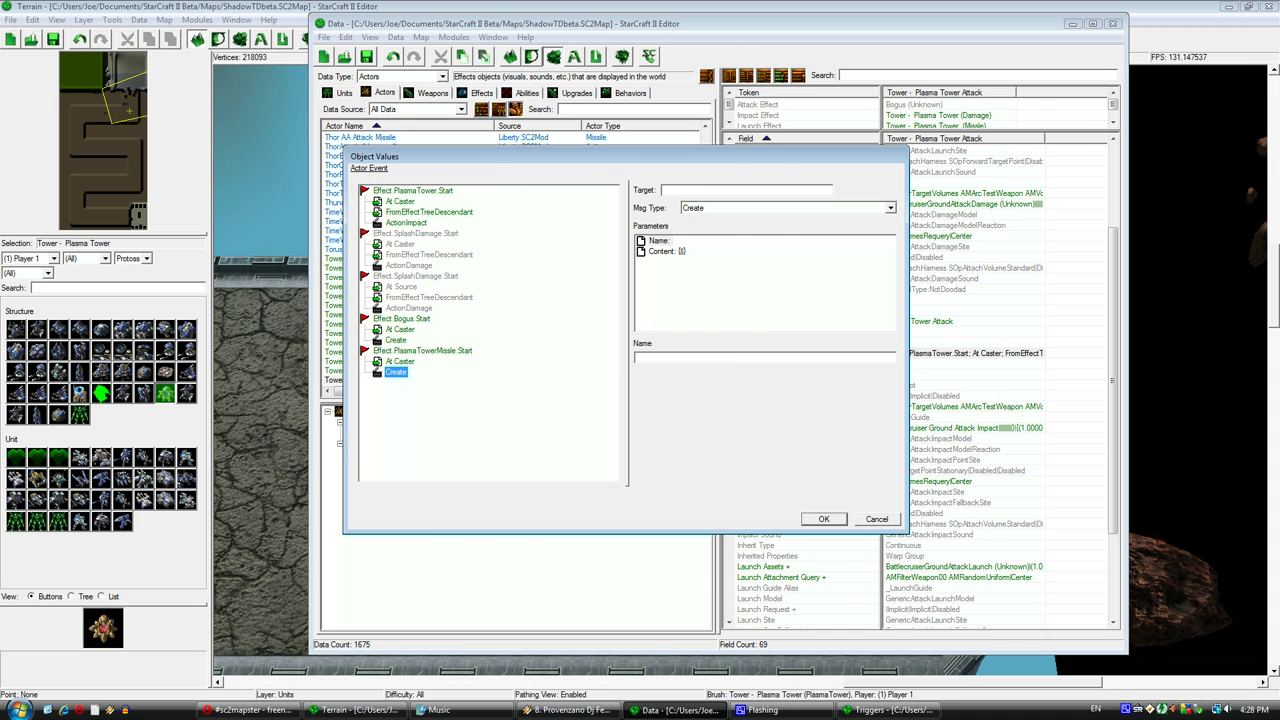
click(824, 519)
Save the map and test it in game, assigning the Raven to control group 1 and starting the next wave.
click(367, 57)
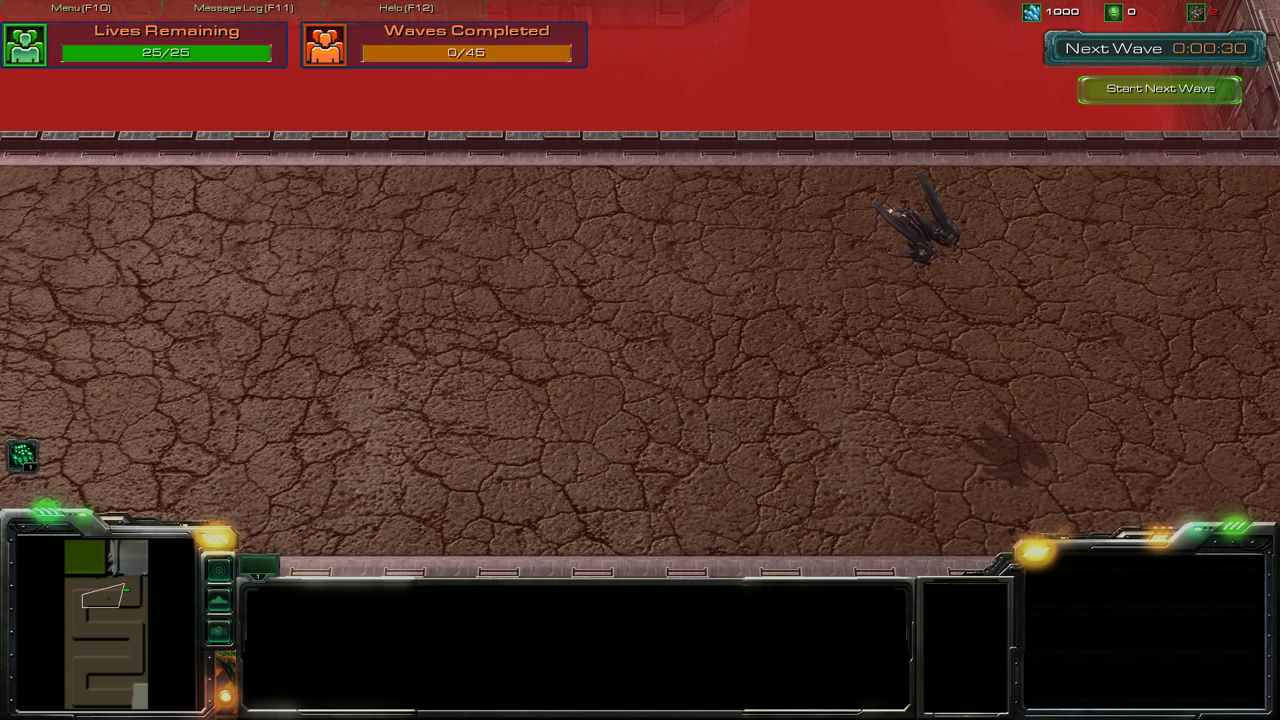
drag(716, 166, 1055, 279)
key(ctrl+1)
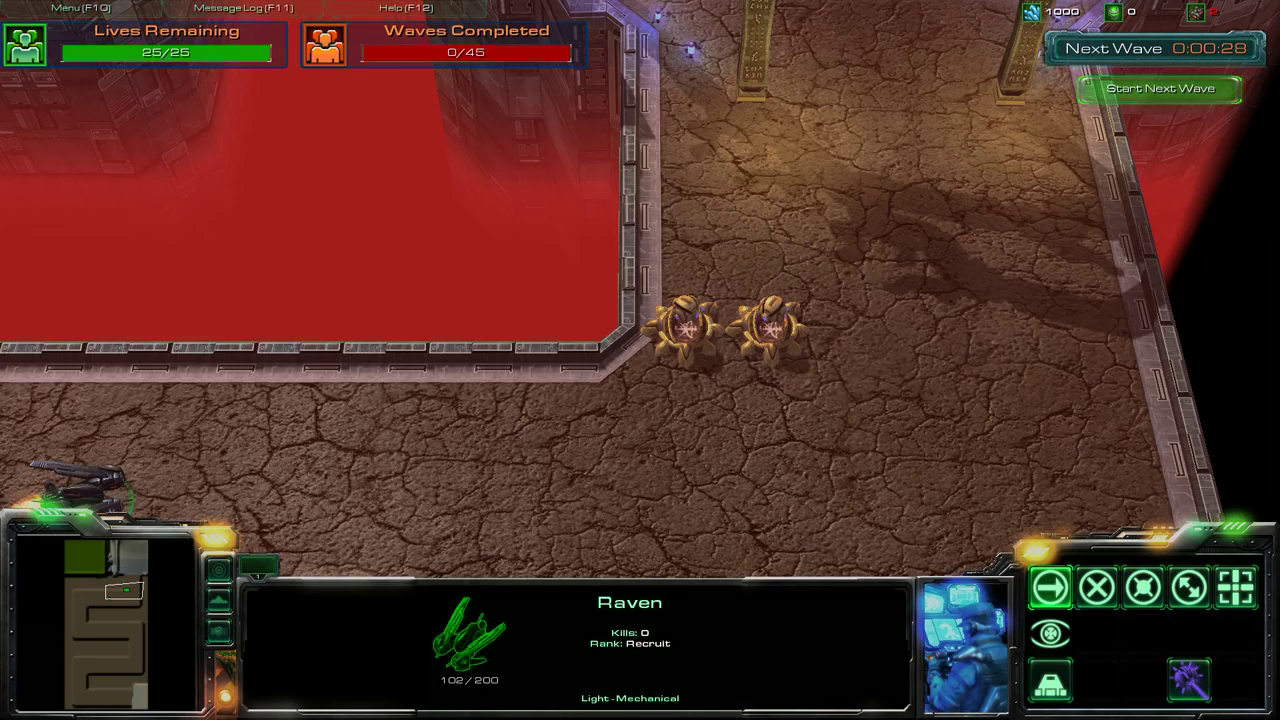
click(1160, 89)
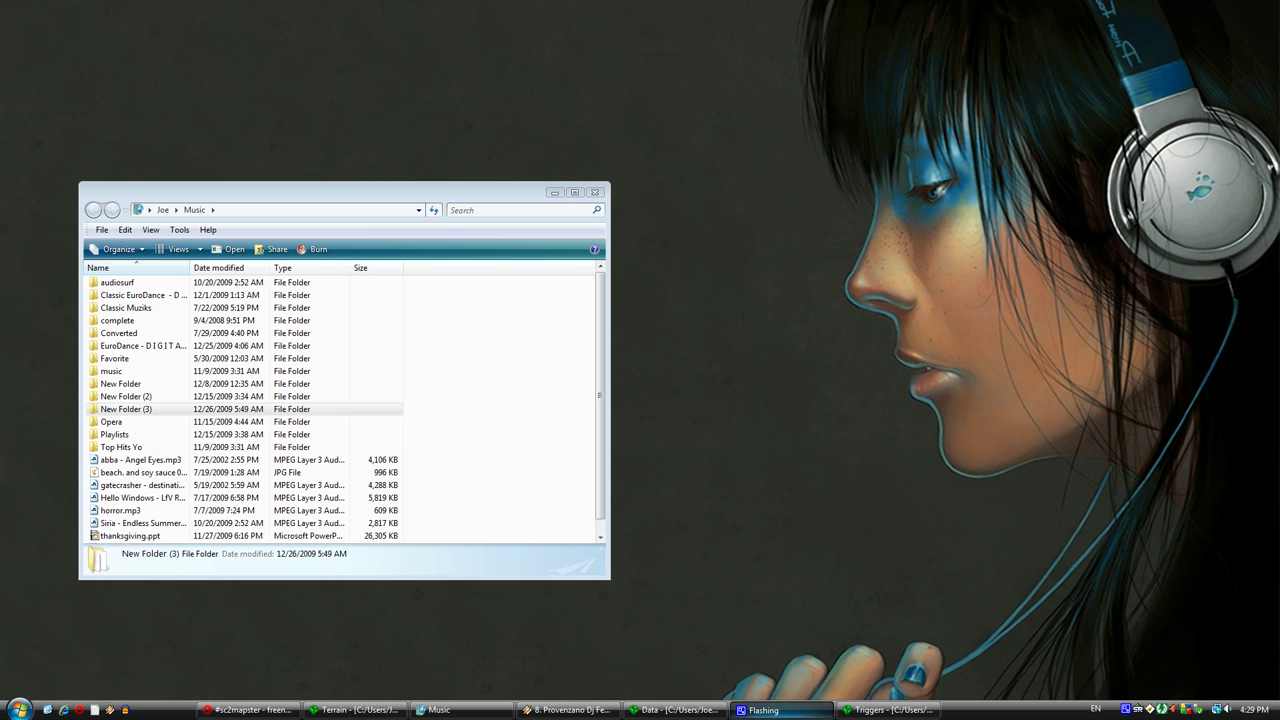
right_click(1126, 709)
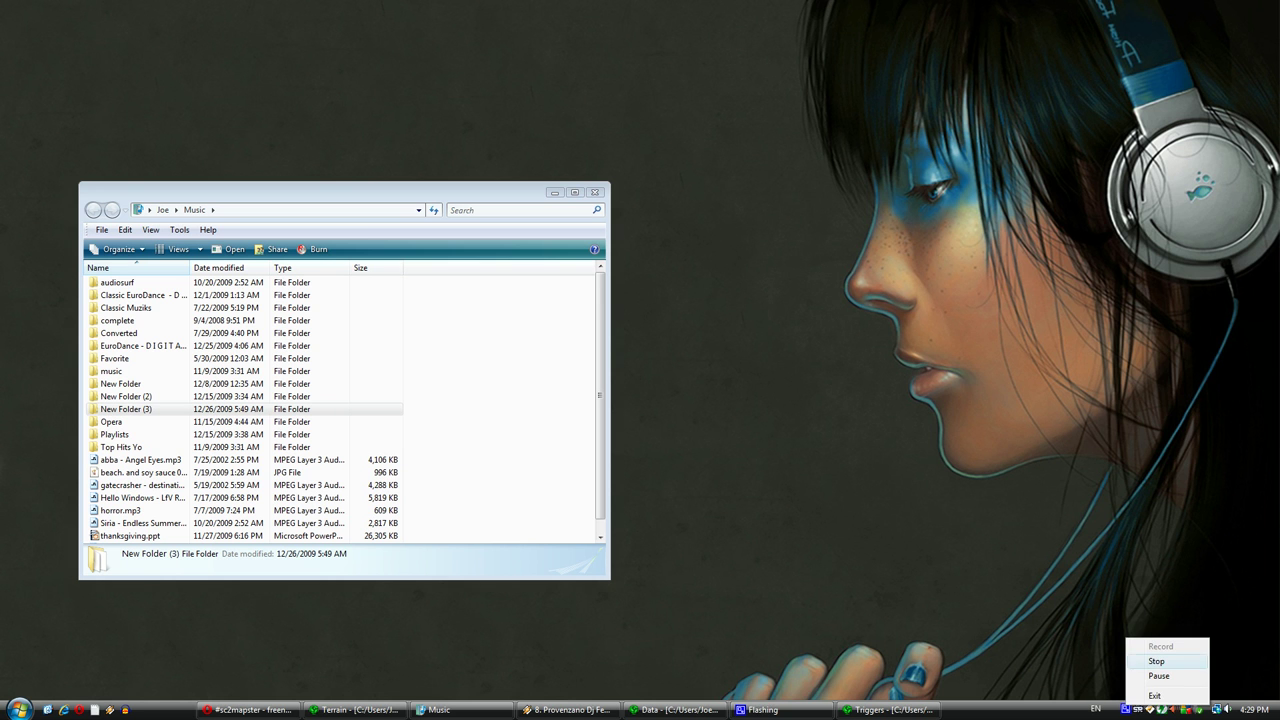